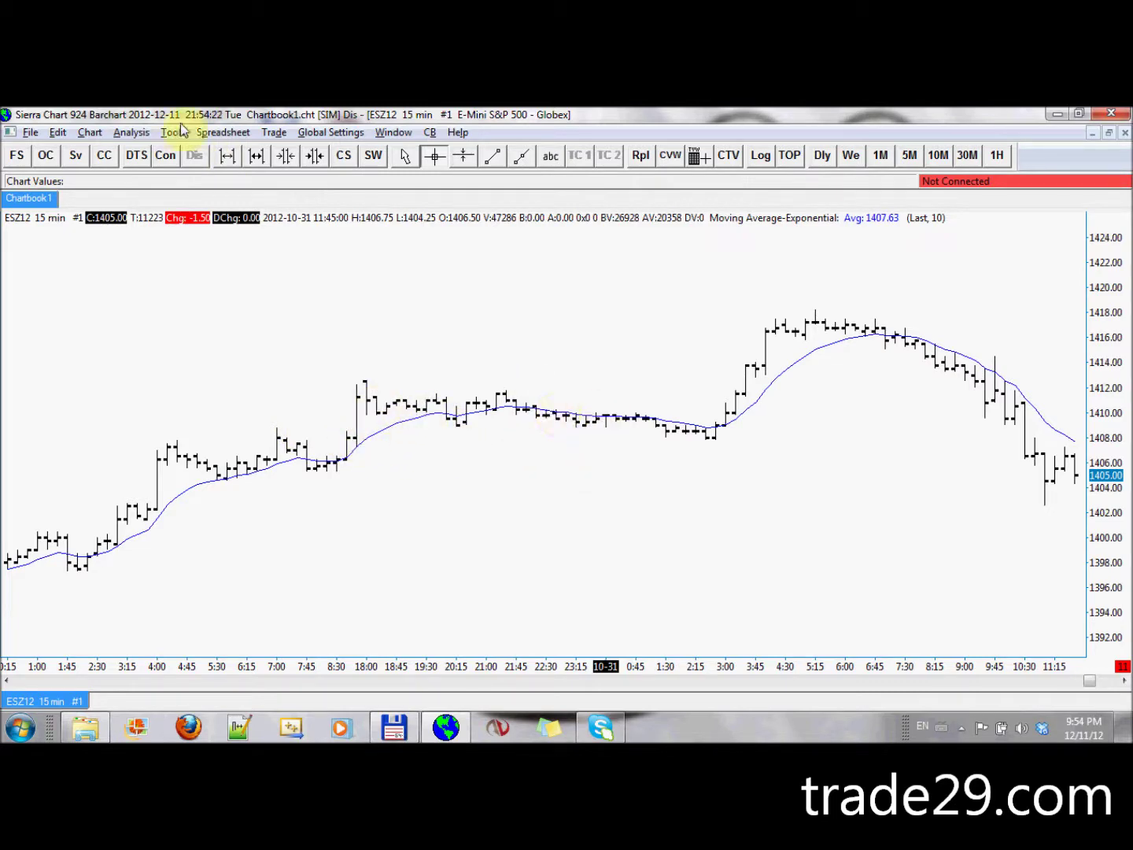
Add the trade29 Alert on Crossover custom study to the ES chart's studies list
left_click(131, 132)
left_click(46, 151)
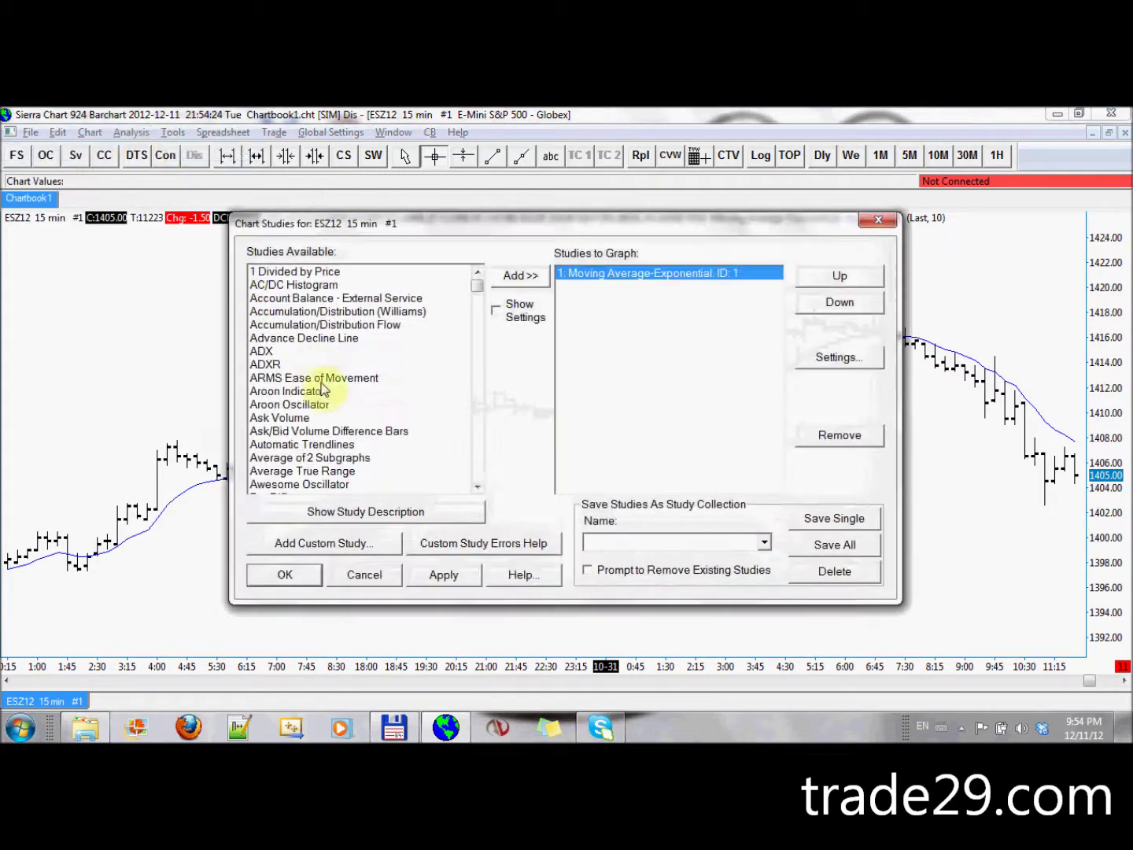
left_click(289, 542)
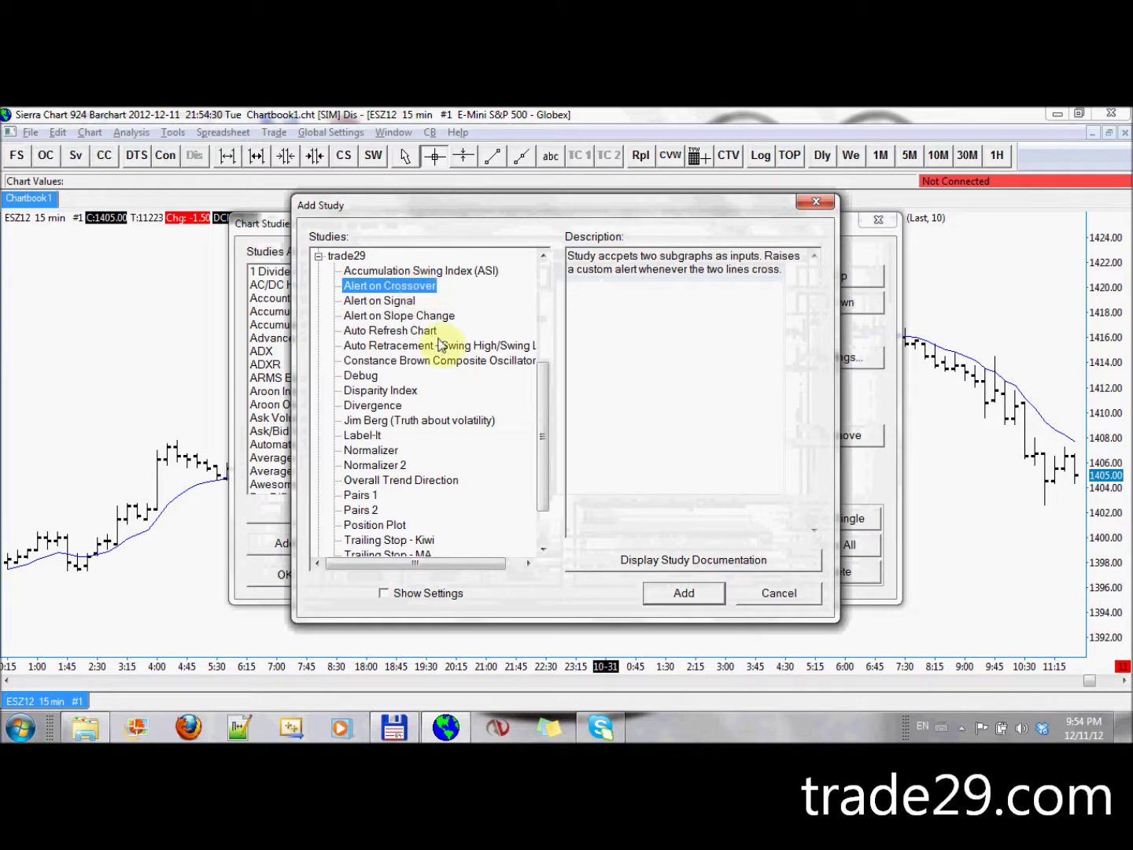
left_click(681, 593)
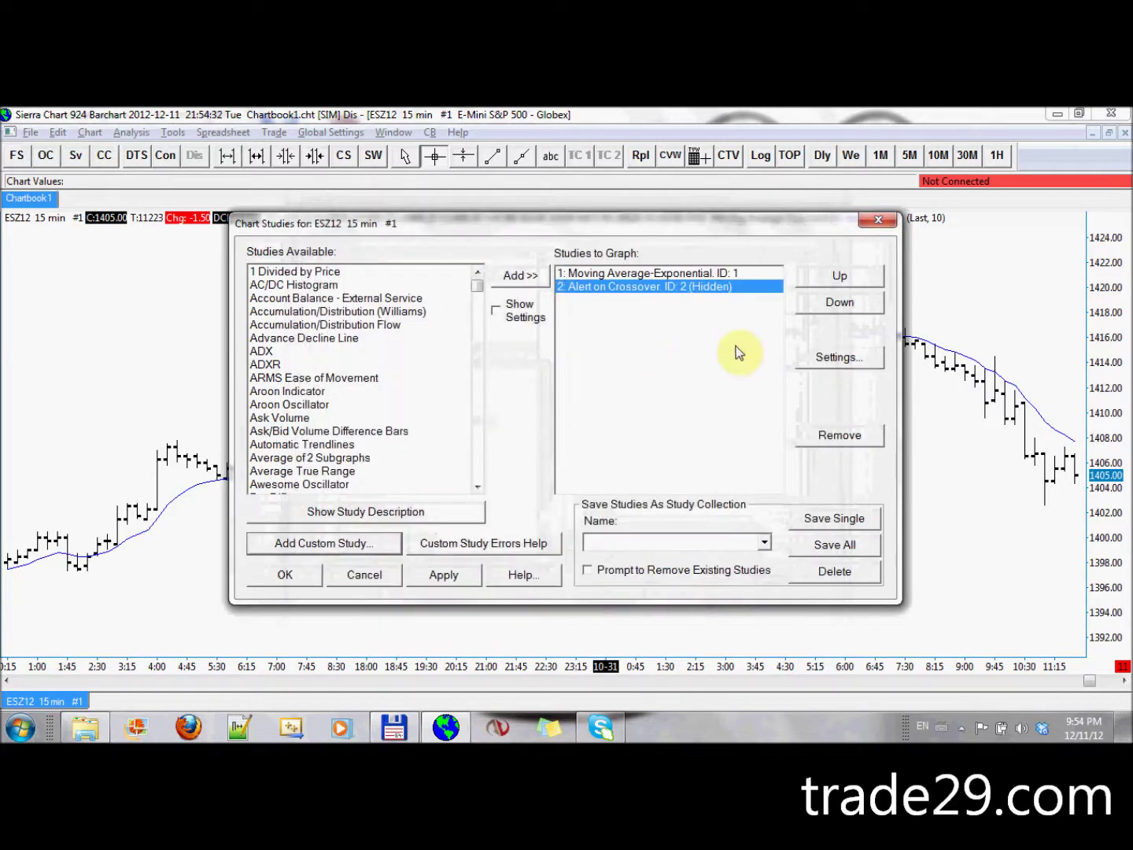
In the Alert on Crossover settings, set Line 1 to Main Price Graph Last (SG4)
left_click(827, 360)
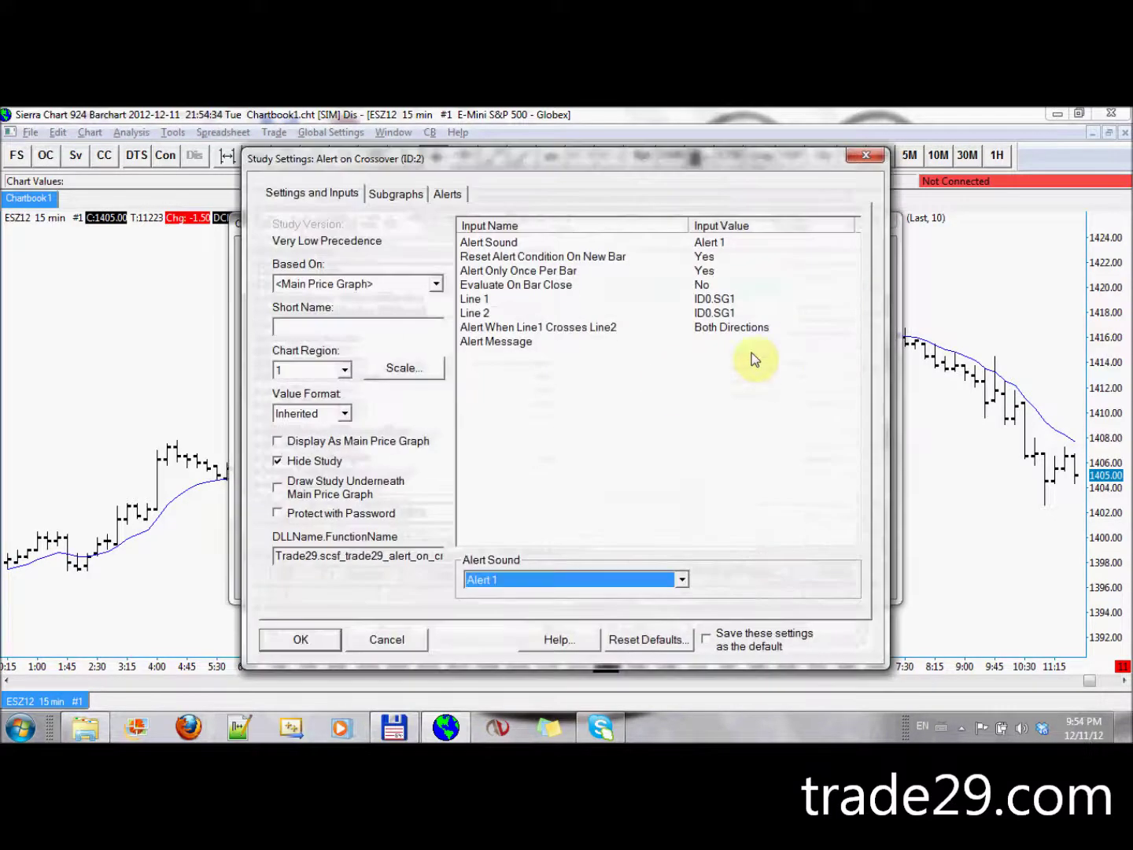
left_click(492, 257)
left_click(480, 271)
left_click(486, 287)
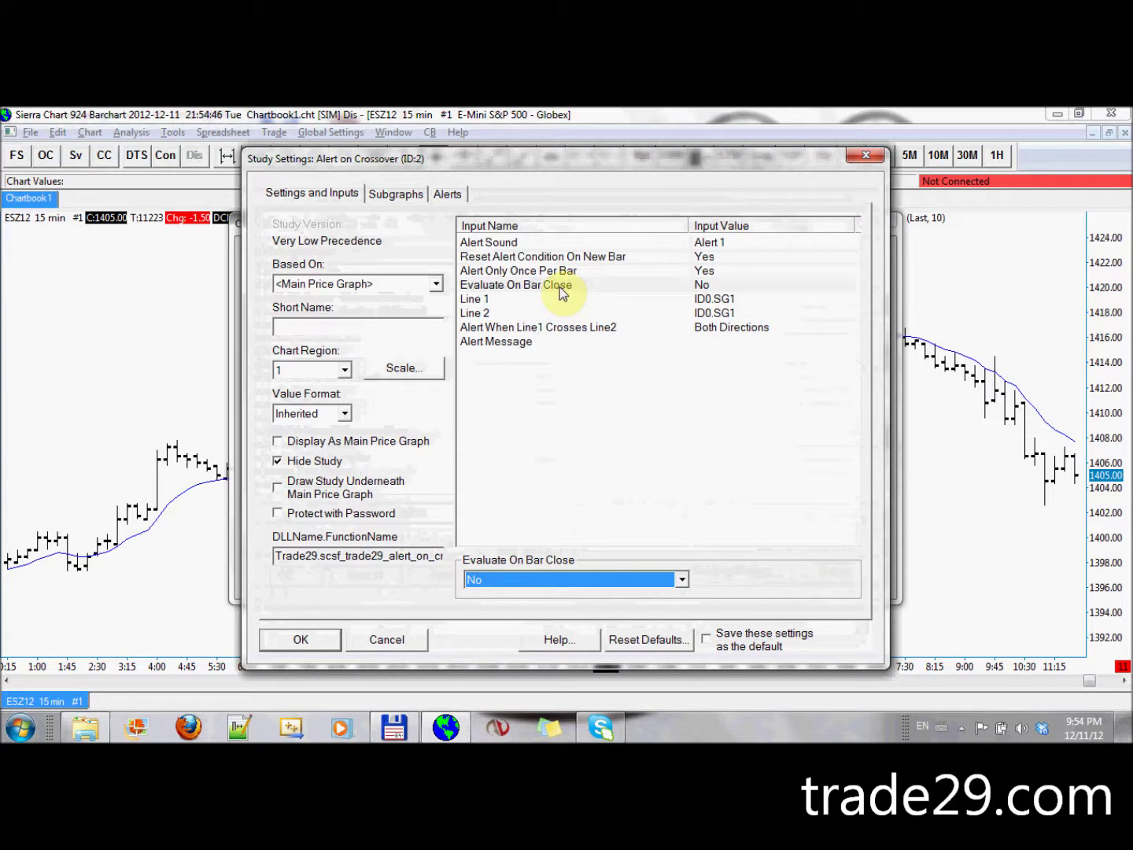
left_click(516, 298)
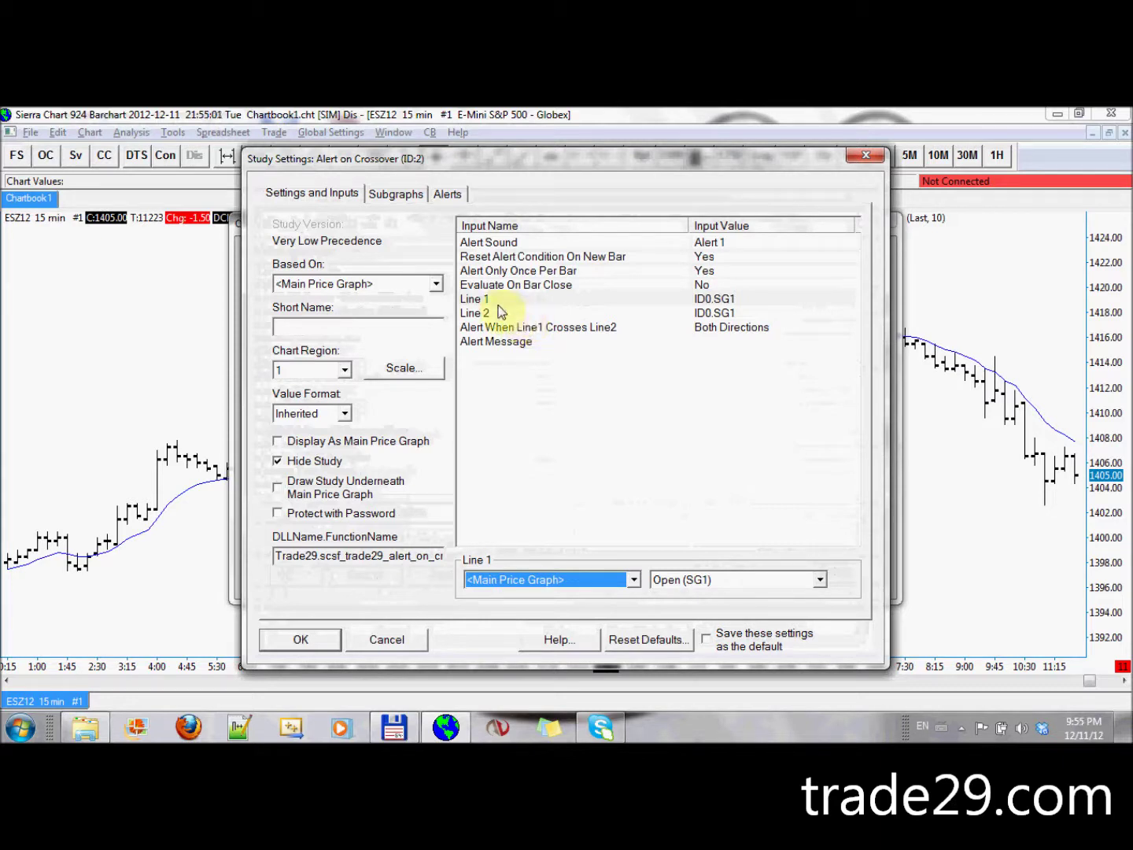
left_click(470, 299)
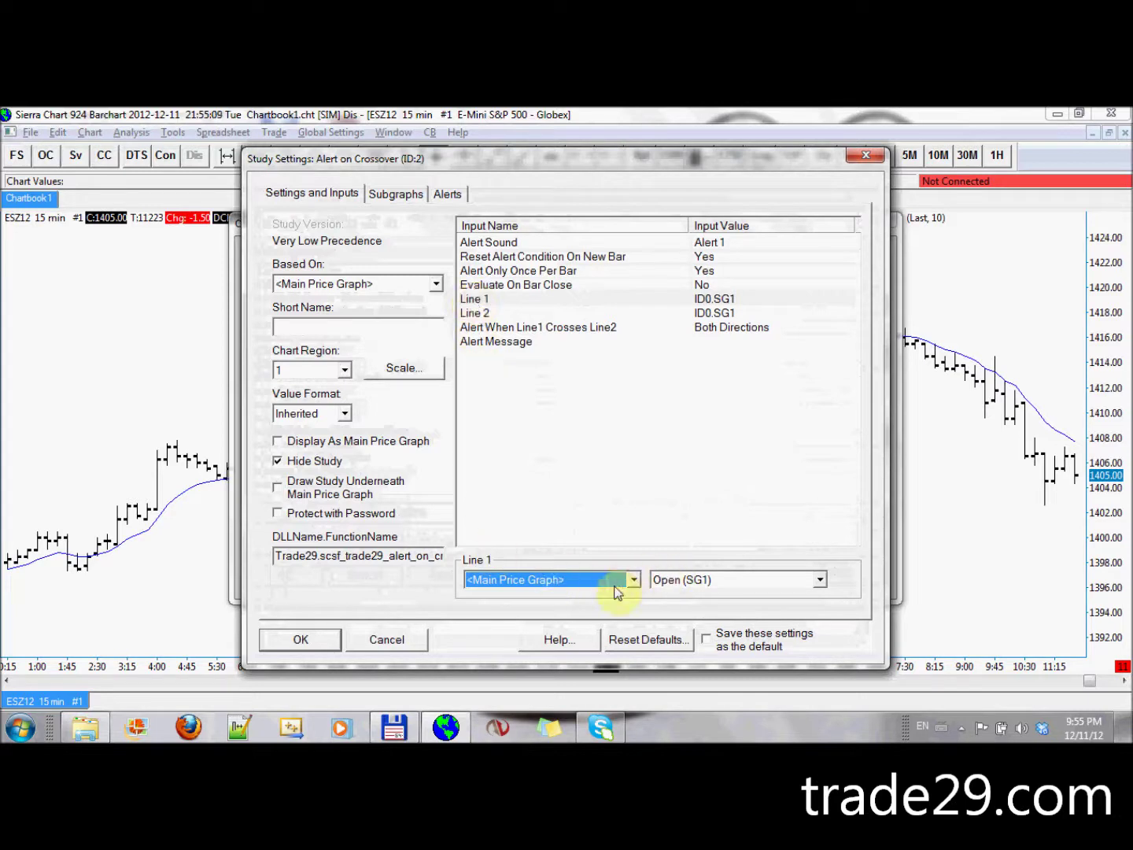
left_click(707, 583)
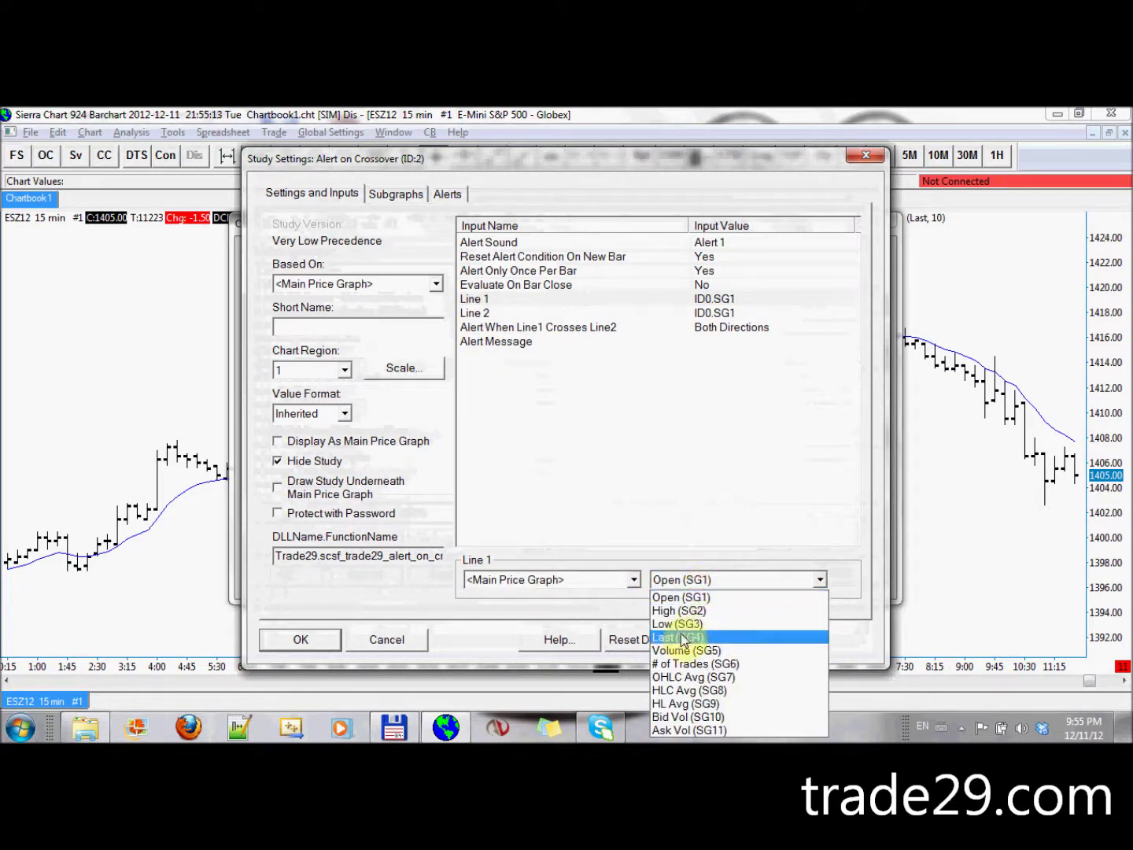
left_click(682, 640)
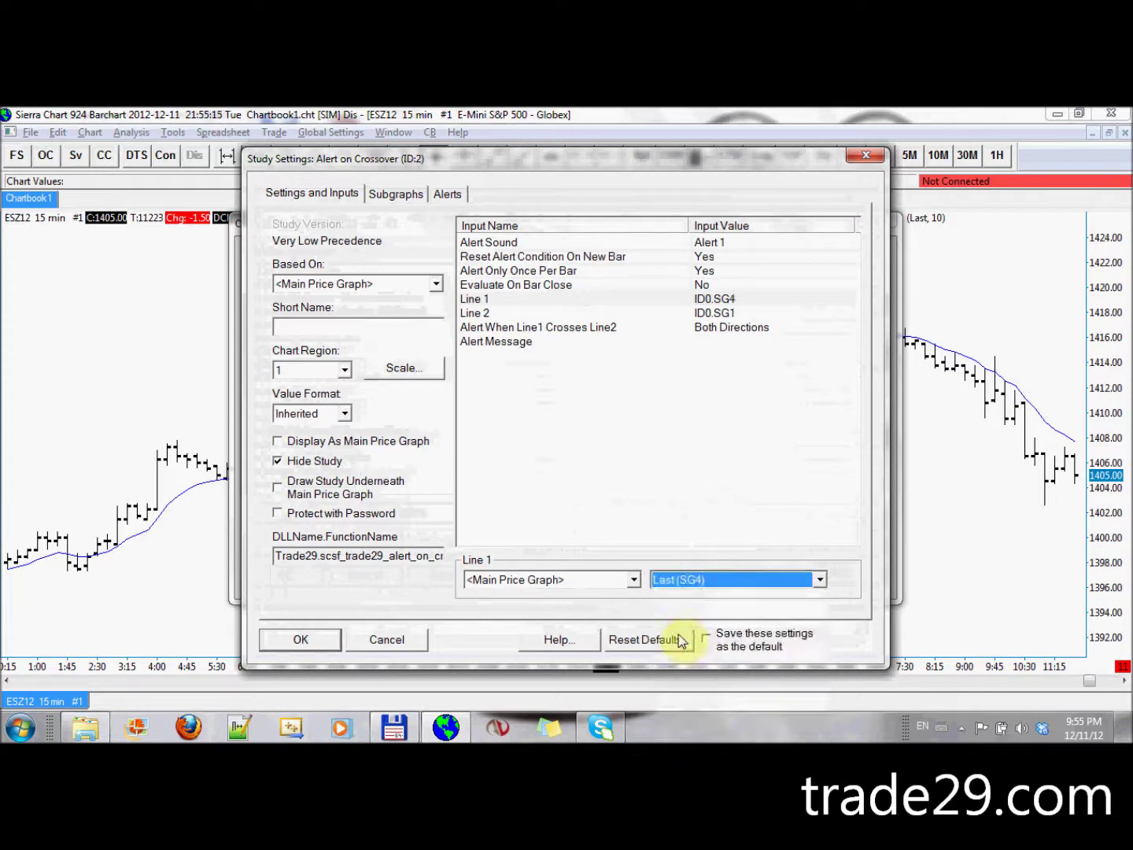
Set Line 2 to the Moving Average-Exponential Avg line (SG1)
left_click(492, 312)
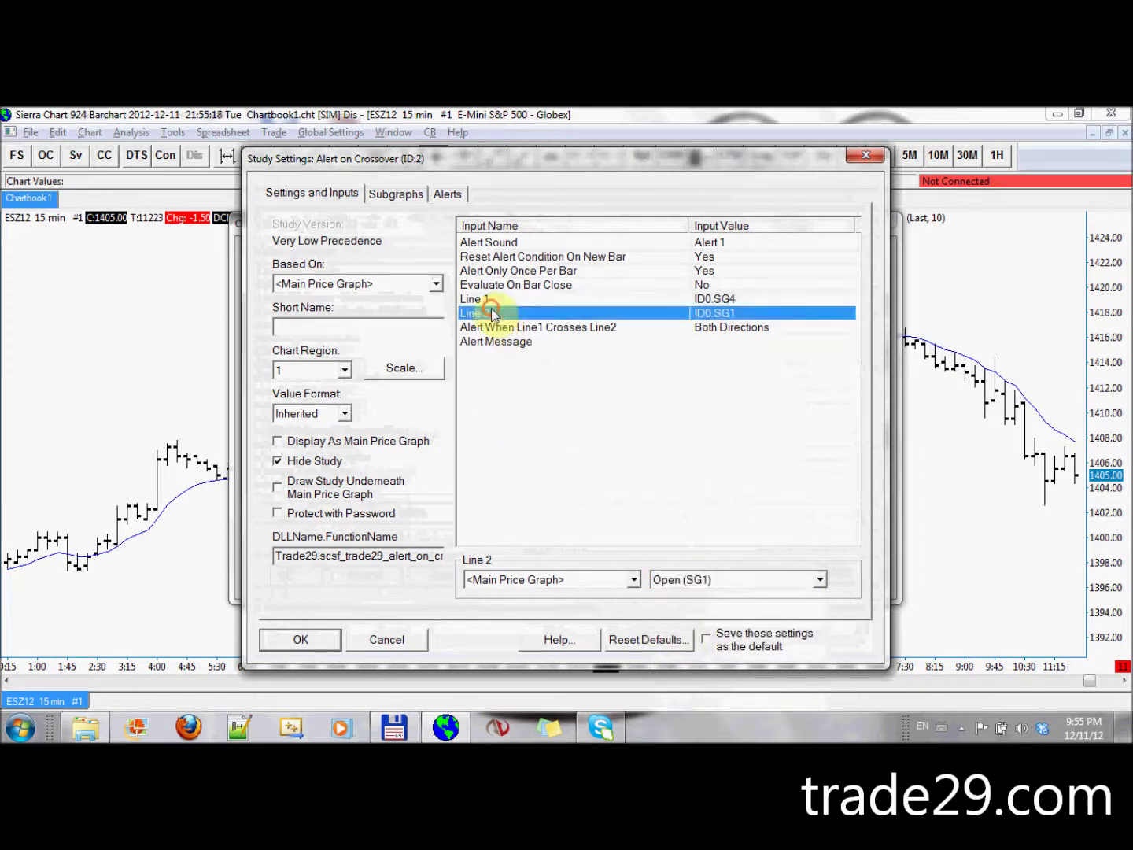
left_click(634, 579)
left_click(620, 609)
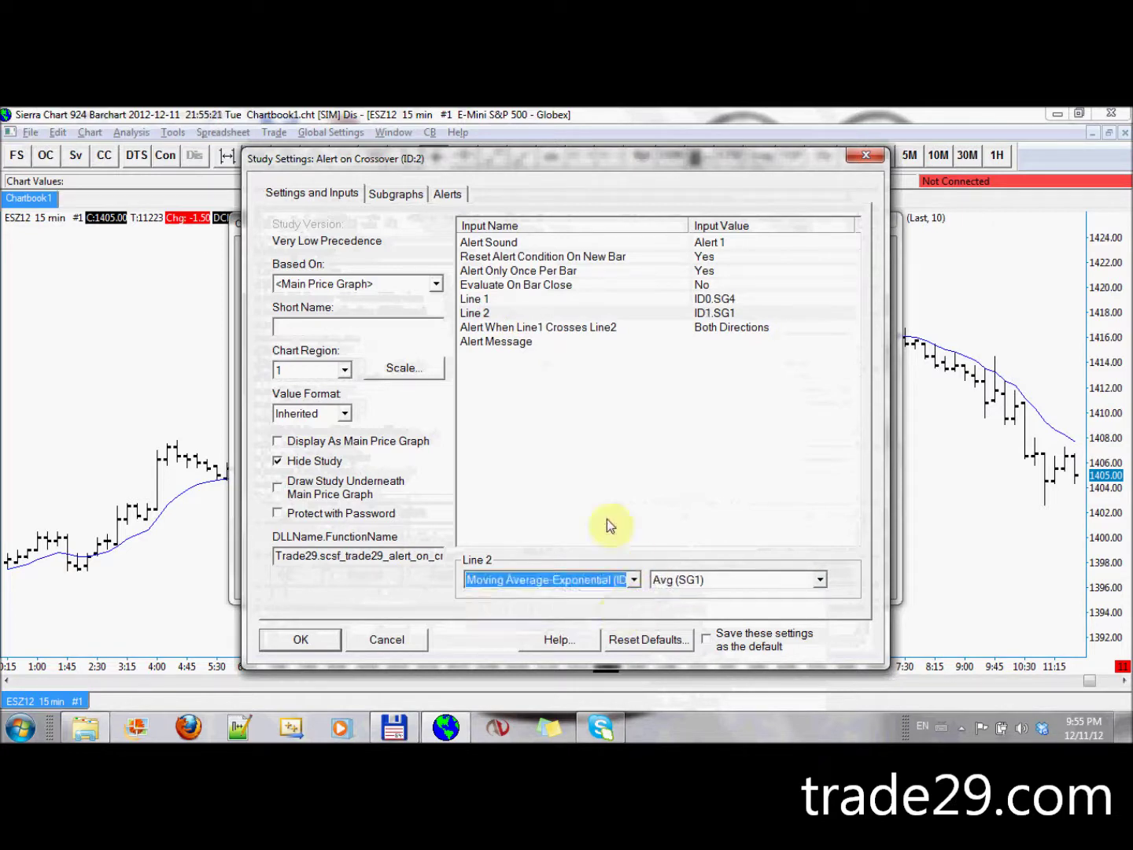
left_click(486, 330)
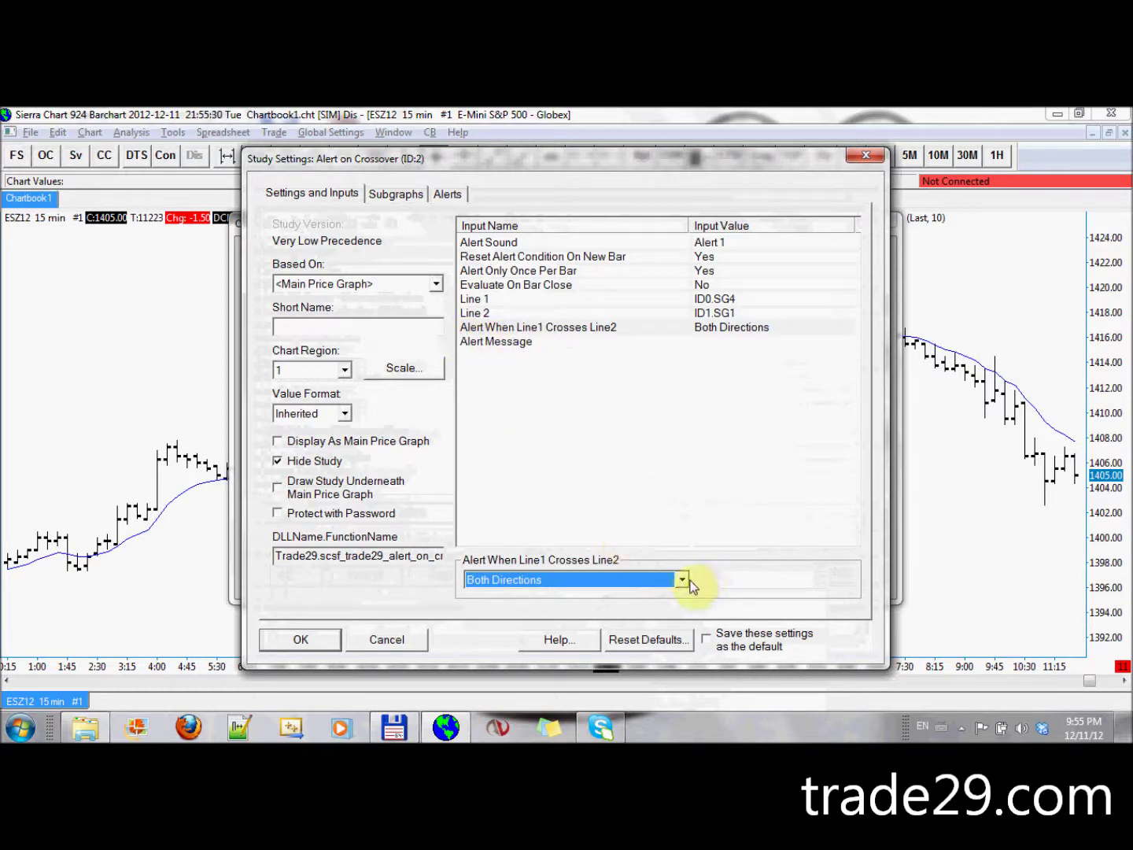
Keep Both Directions, set the alert message to 'Price crossed ma', and confirm both dialogs
left_click(683, 579)
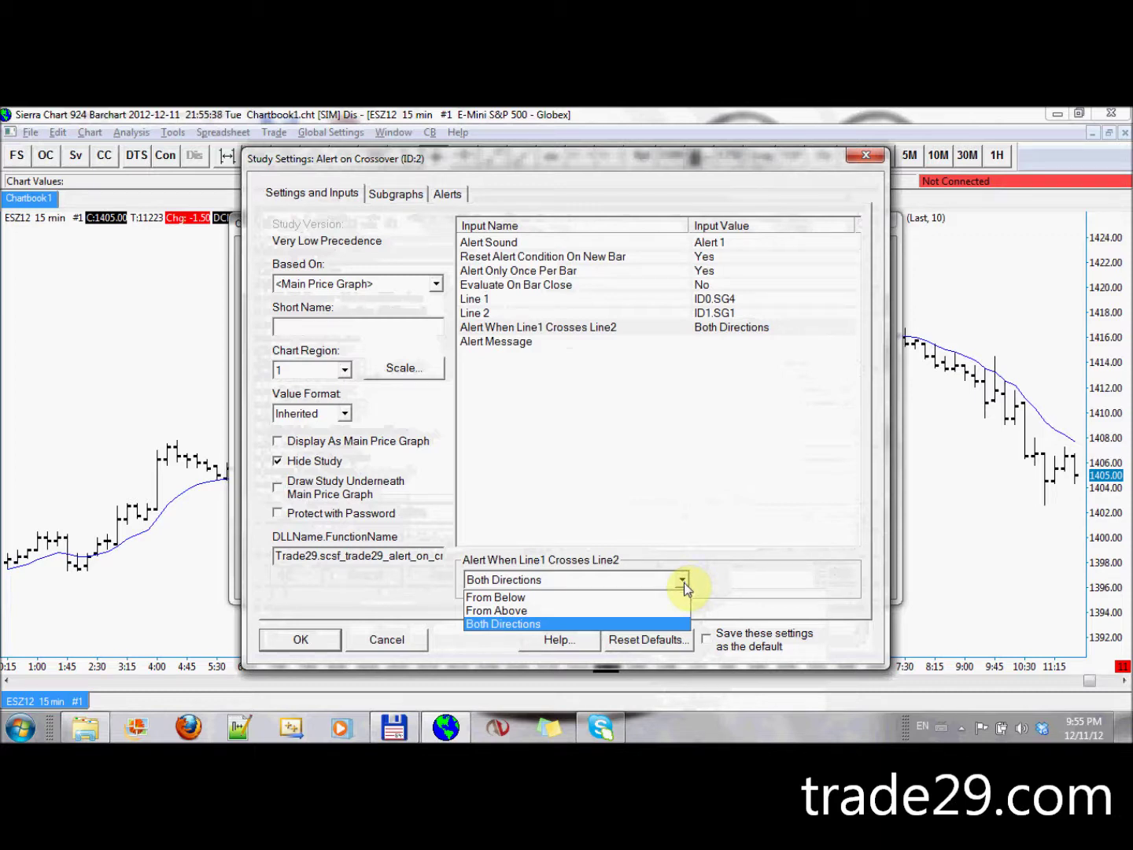
left_click(508, 625)
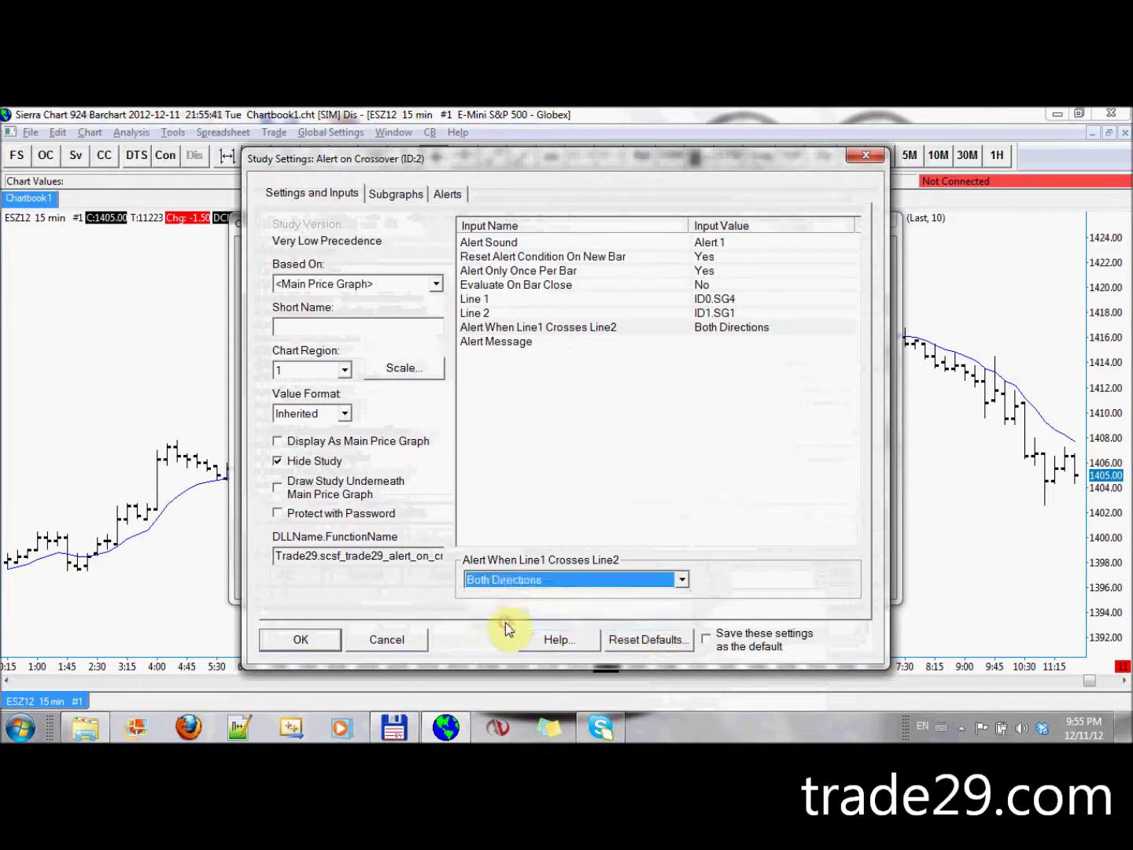
left_click(531, 341)
left_click(488, 575)
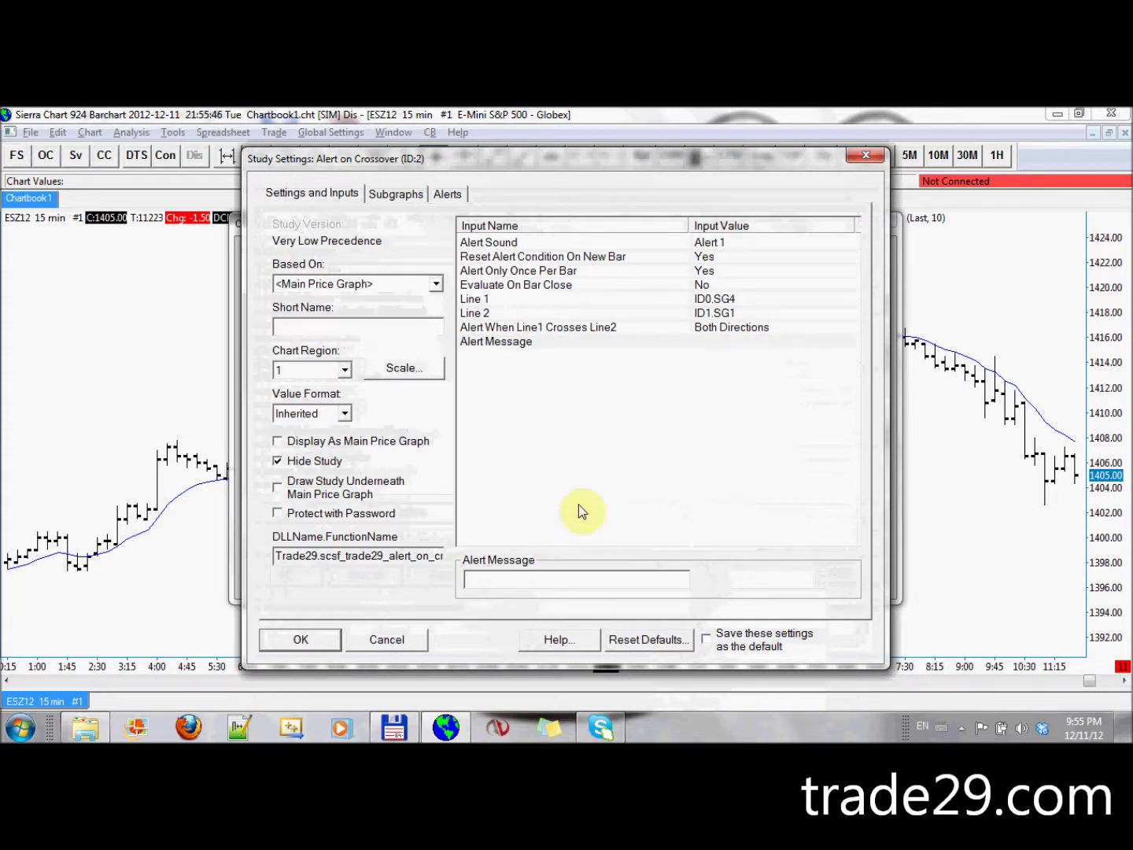
type("P")
type("rice crossed ")
type("M")
key("BackSpace")
type("ma")
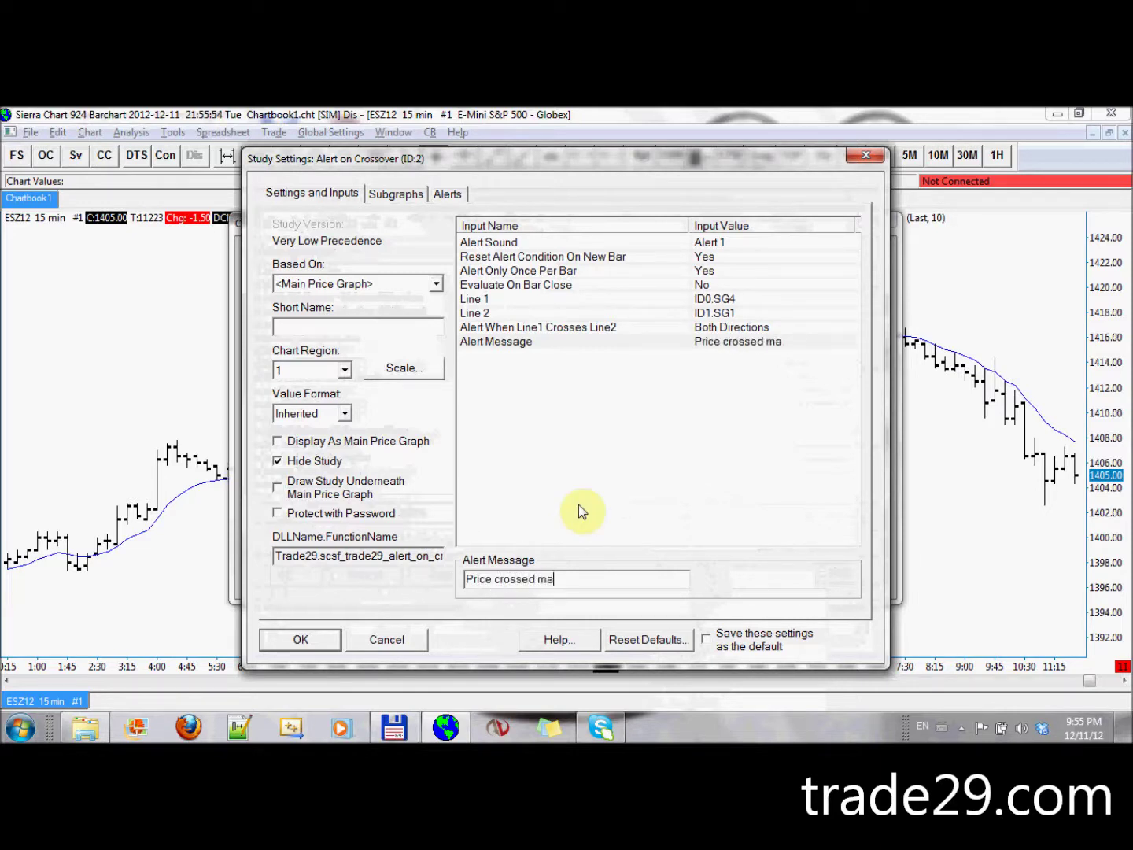
left_click(322, 645)
left_click(300, 571)
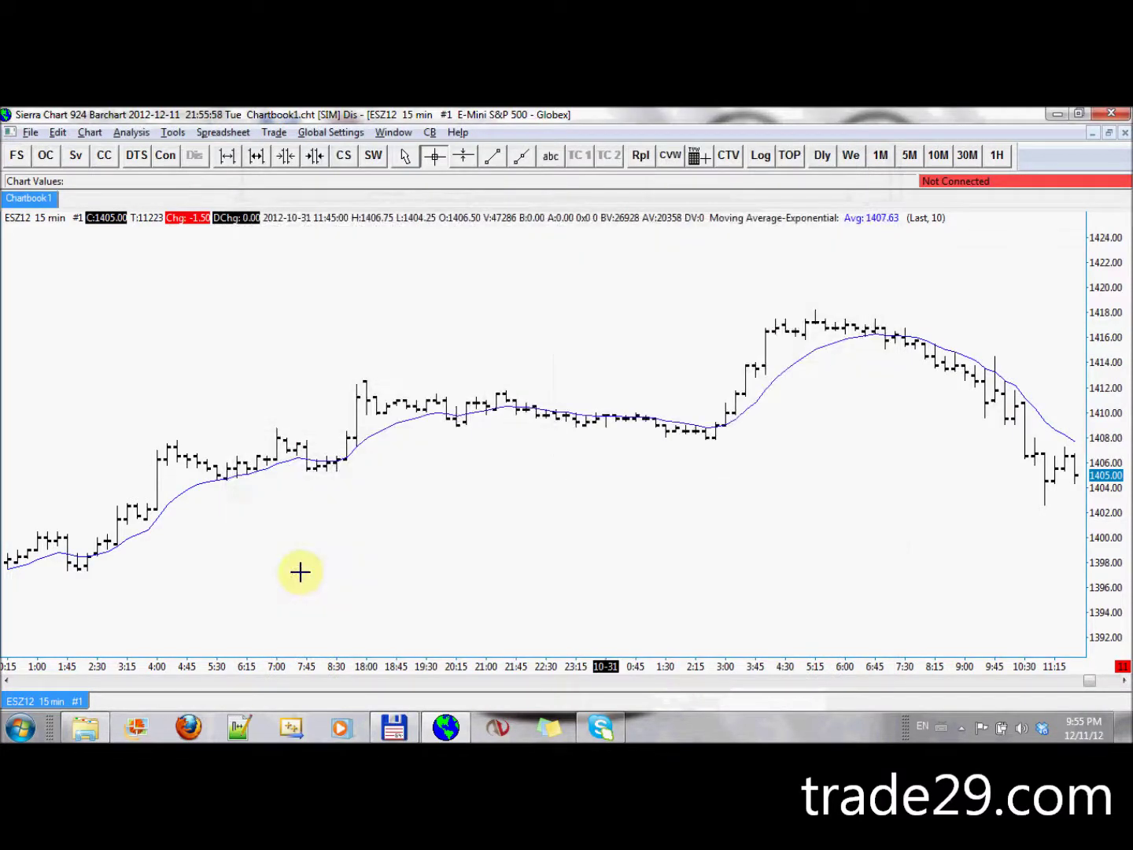
Change the exponential moving average's Length to 50 and apply it to the ES chart
scroll(300, 572, "left", 10)
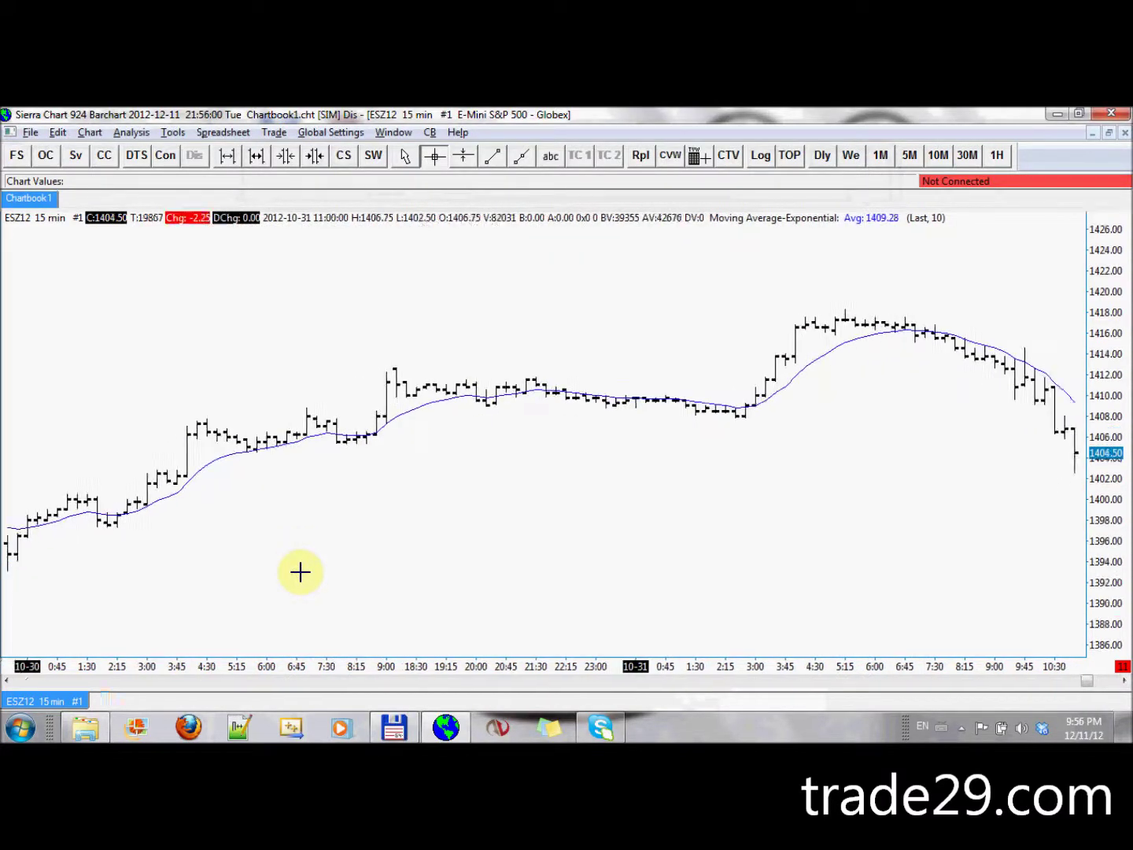
scroll(300, 572, "left", 10)
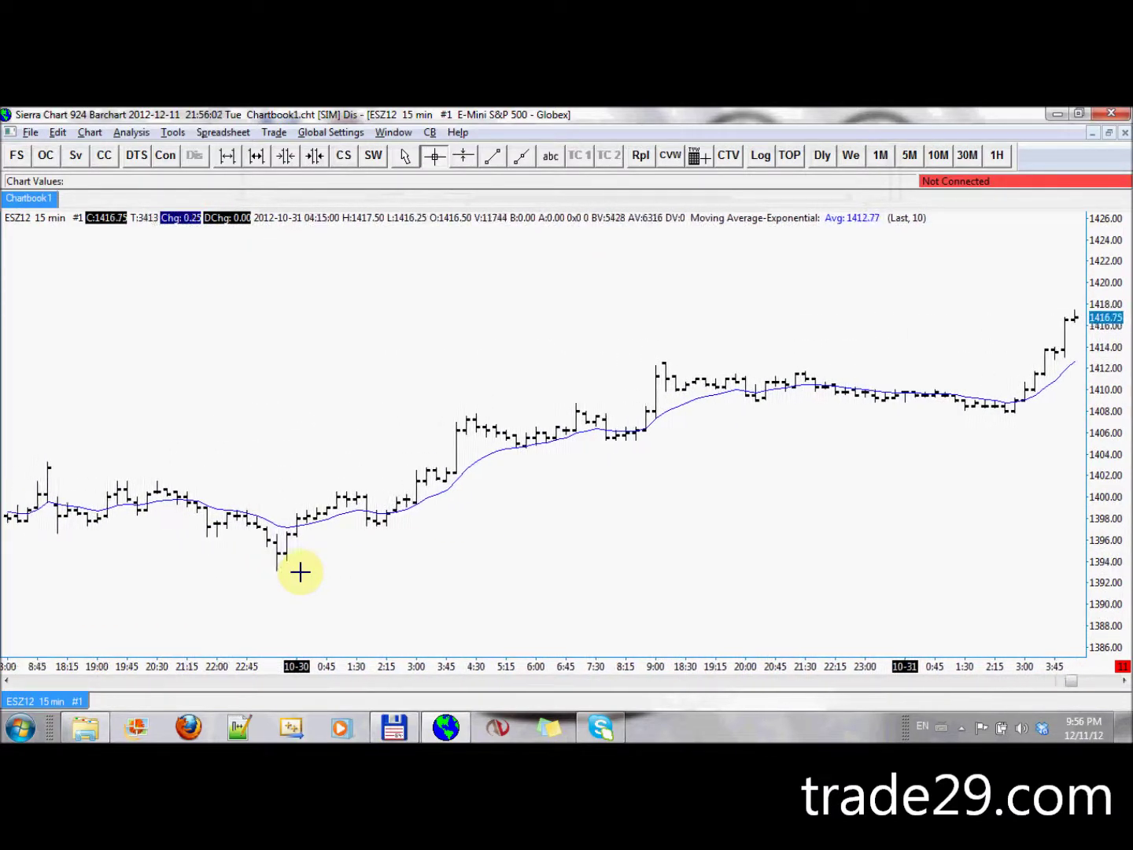
scroll(300, 571, "left", 10)
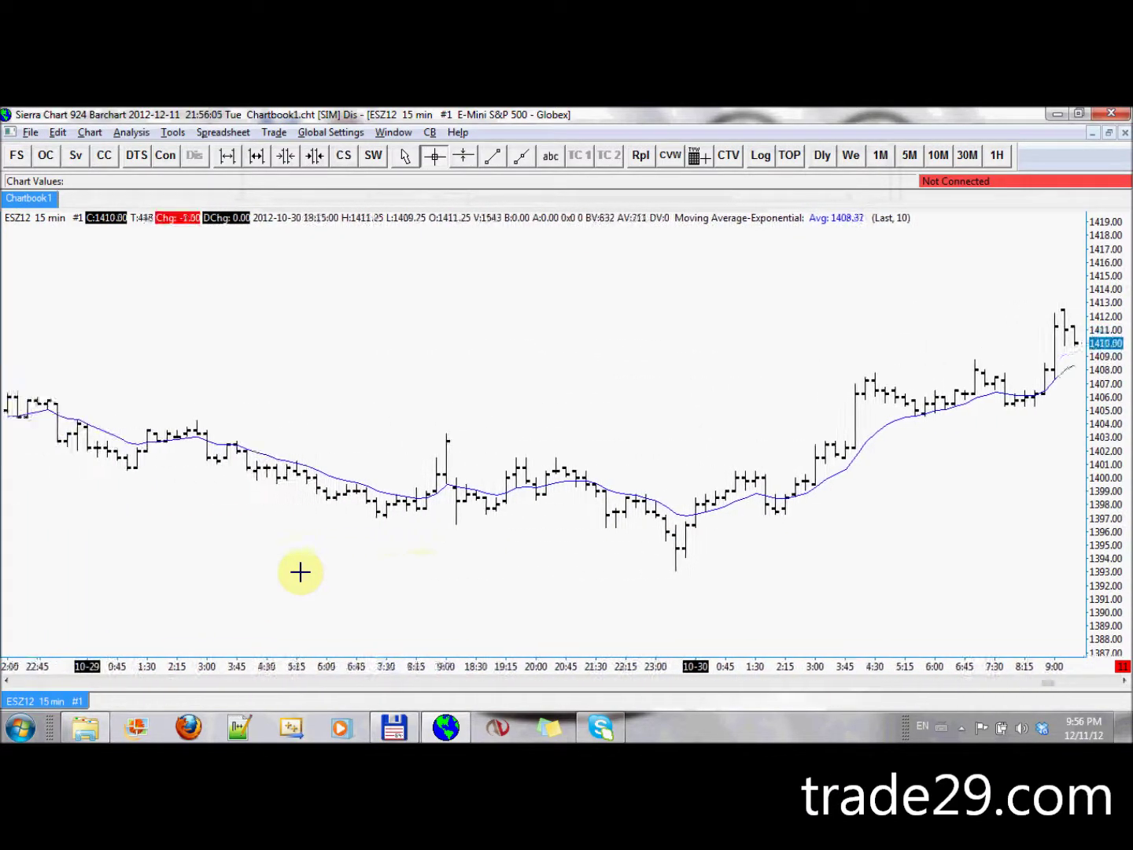
scroll(299, 572, "left", 8)
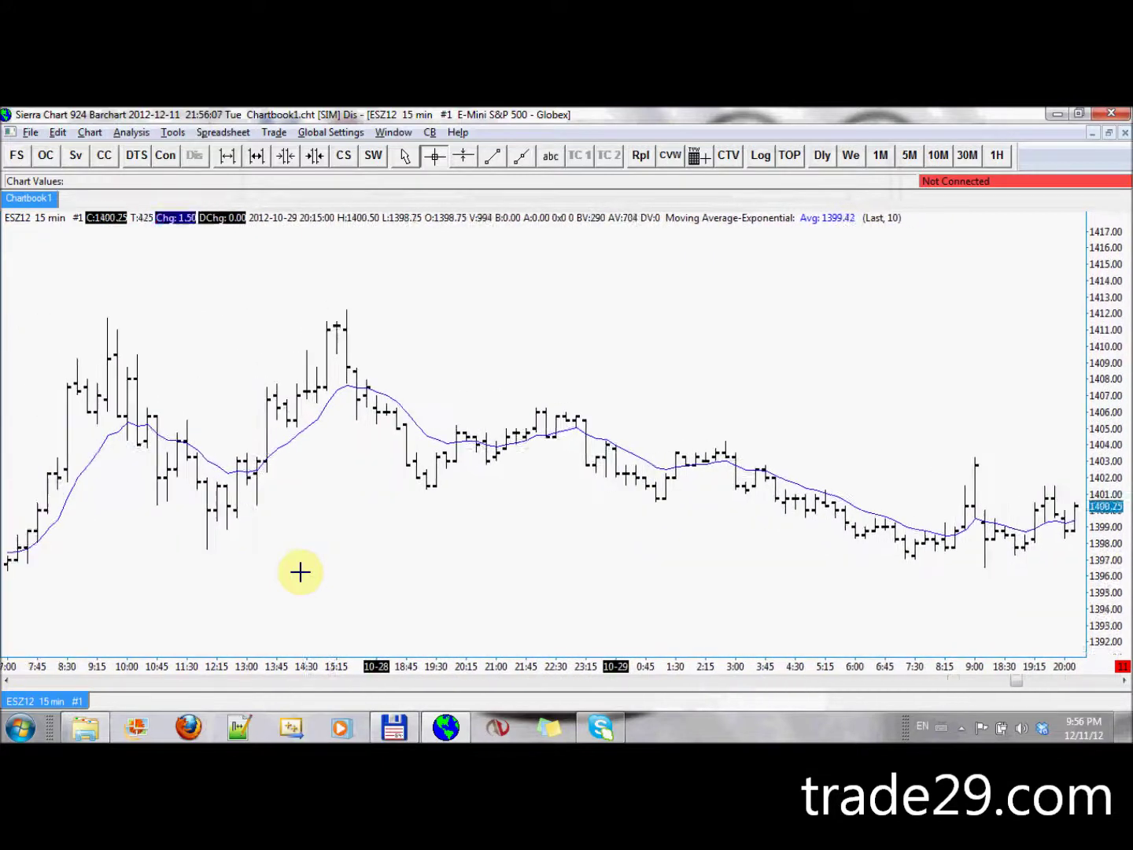
key("F6")
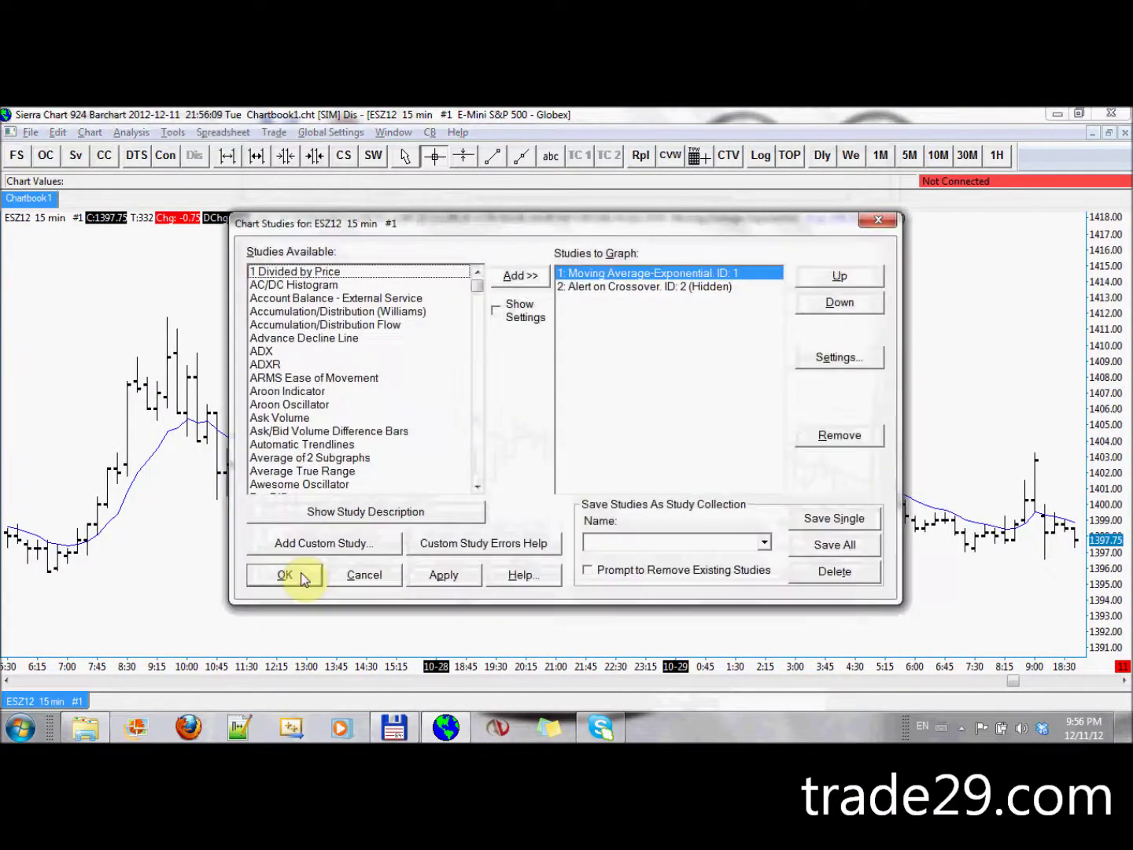
left_click(838, 358)
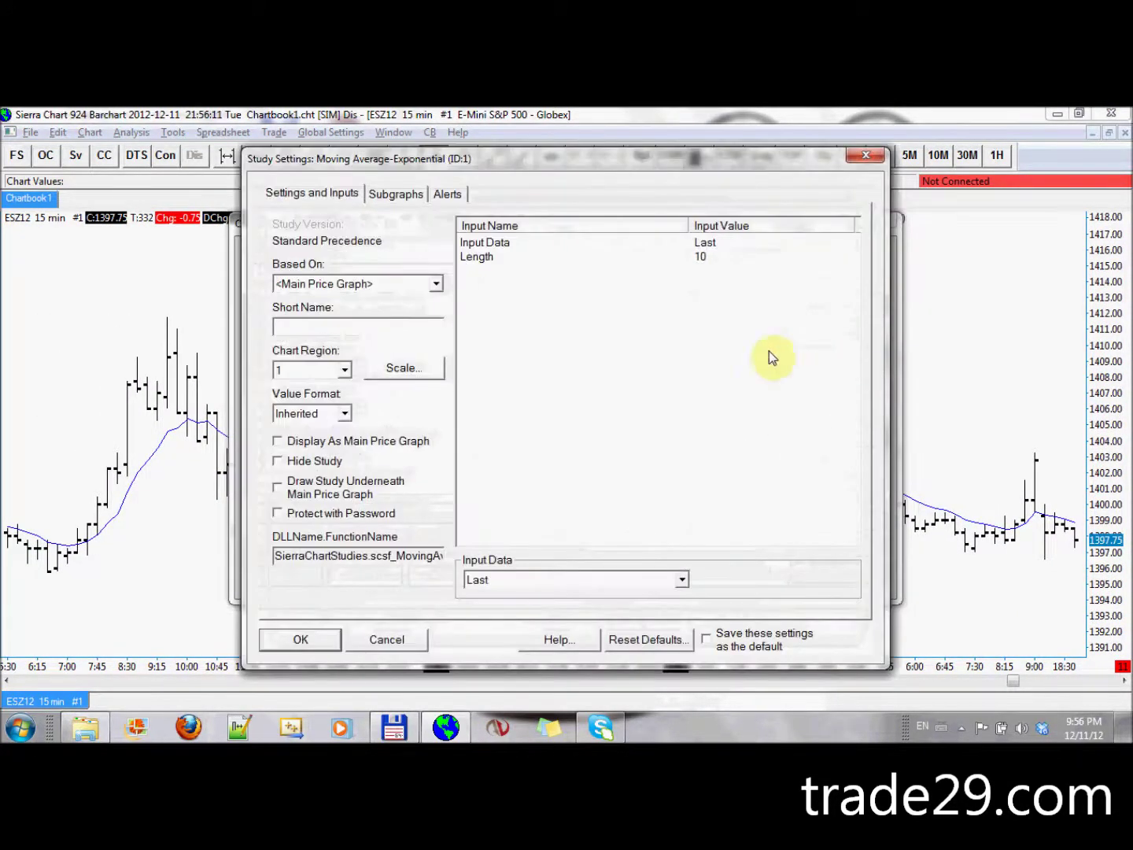
left_click(401, 195)
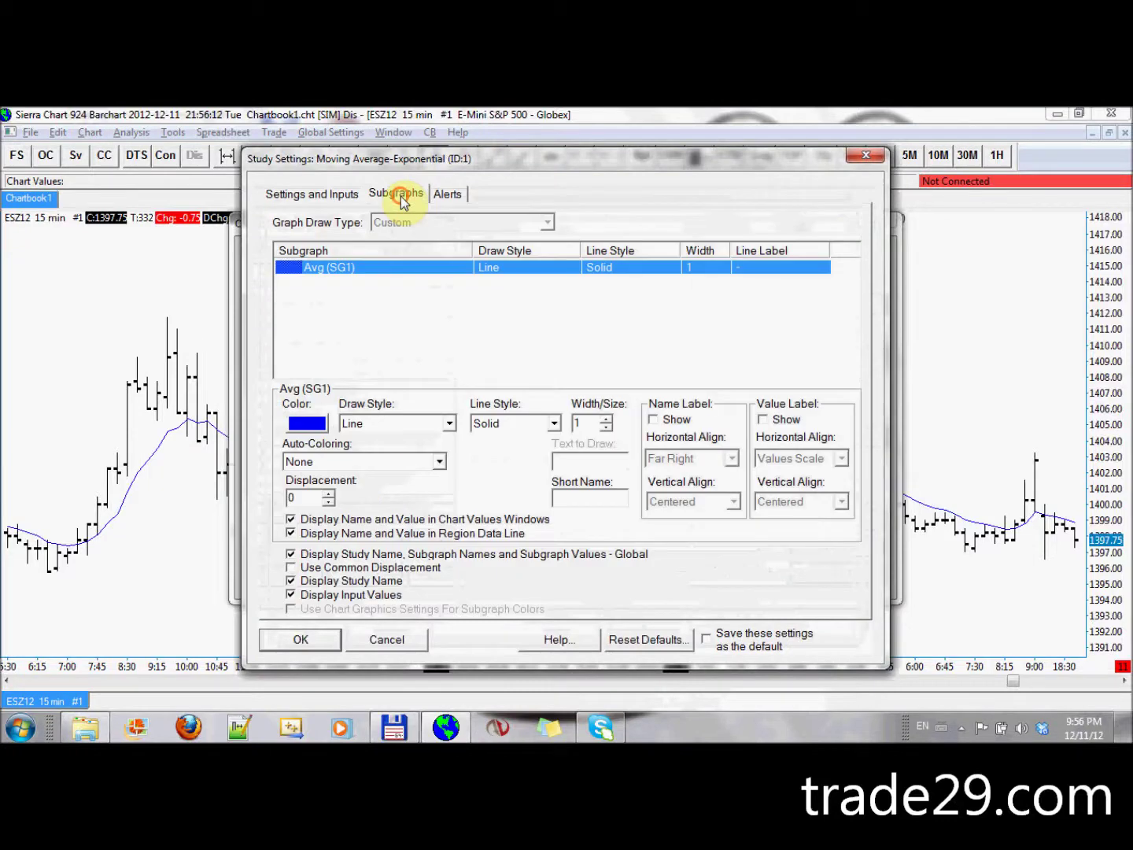
left_click(338, 194)
left_click(514, 257)
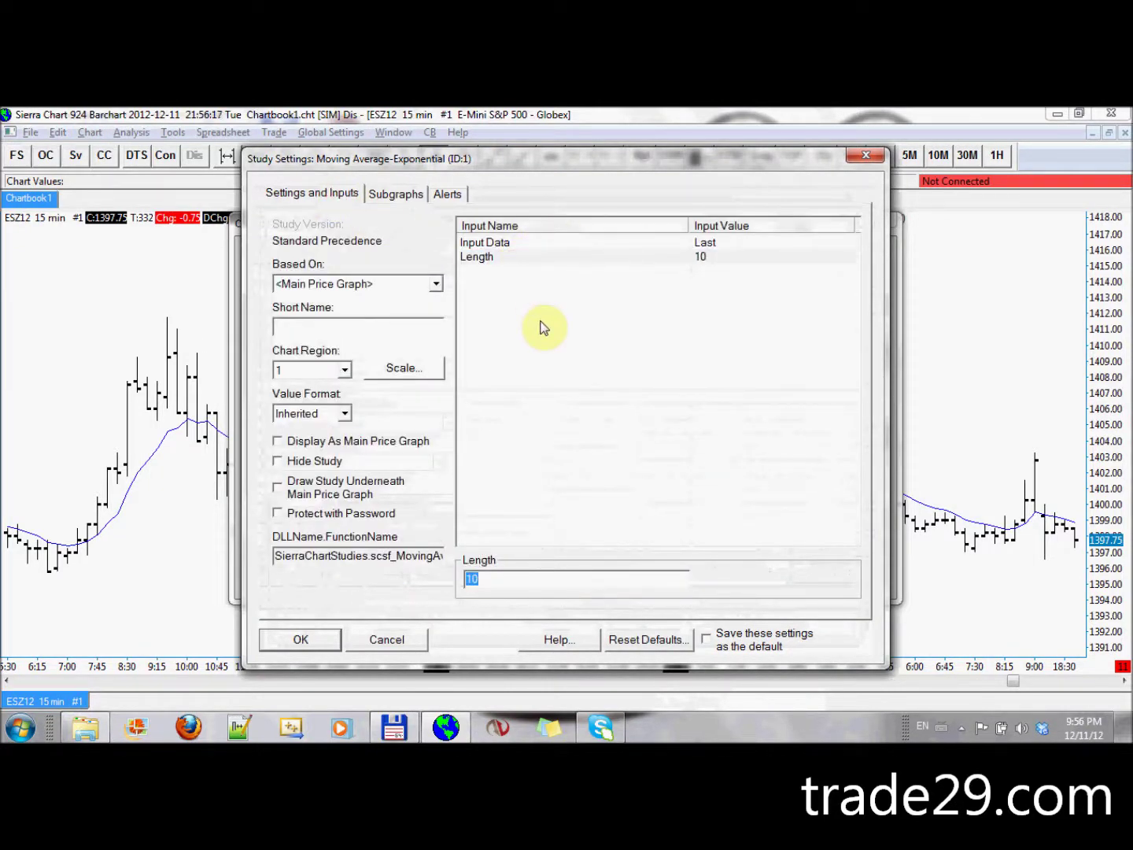
type("50")
left_click(308, 637)
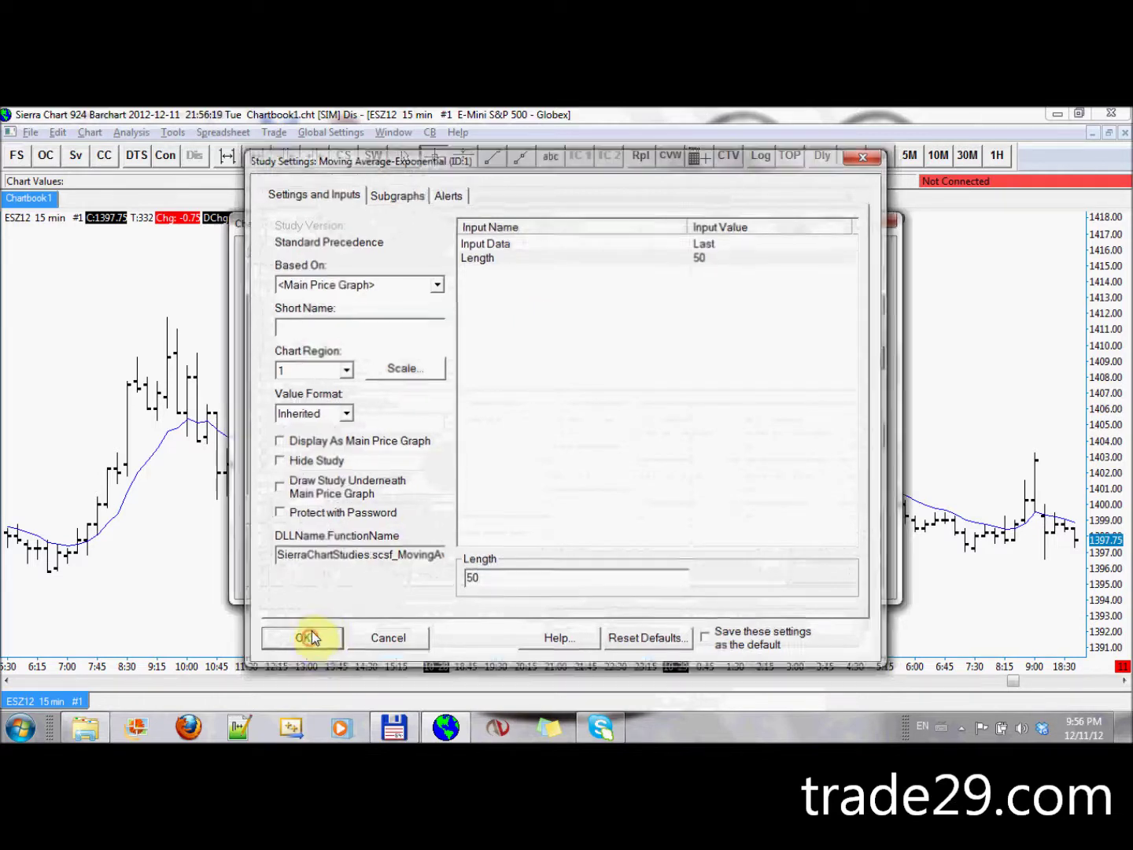
left_click(291, 571)
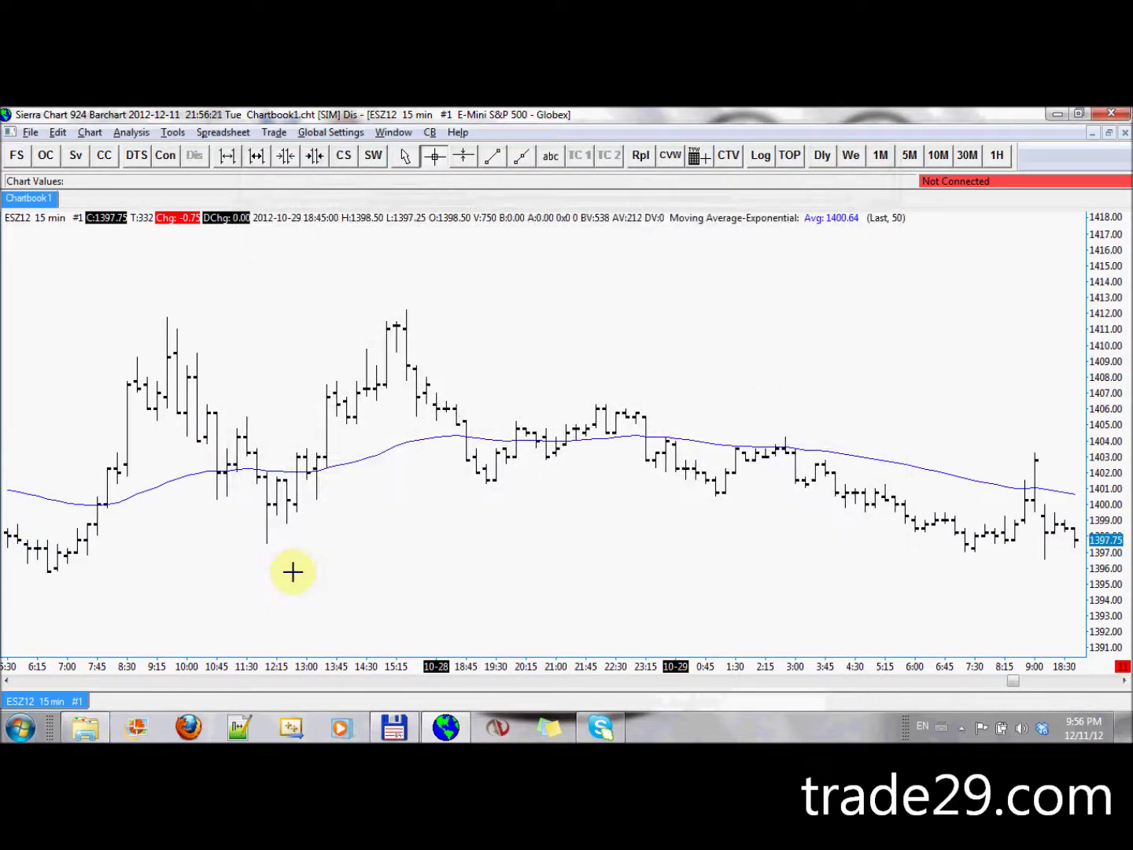
Step the chart back to the 10-26 07:30 bar
key("Left")
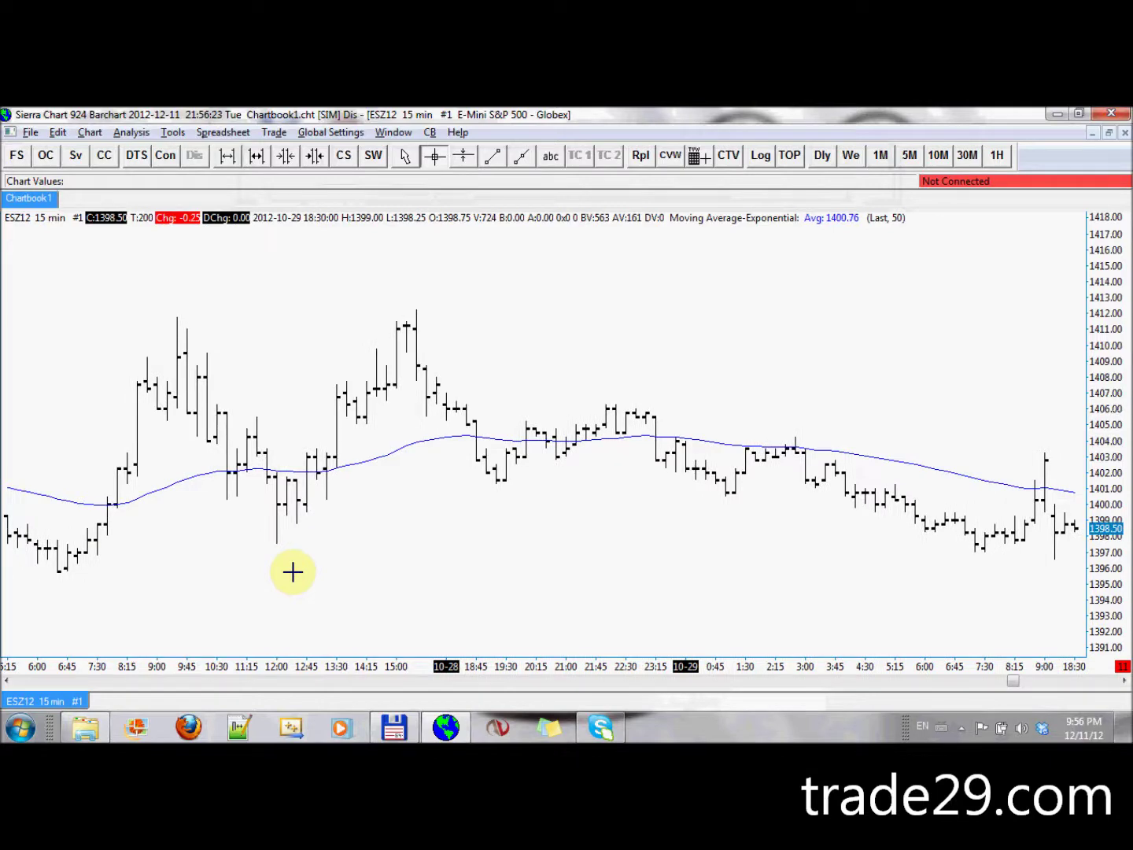
key("Left")
key("Left")
key("Left")
key("Left")
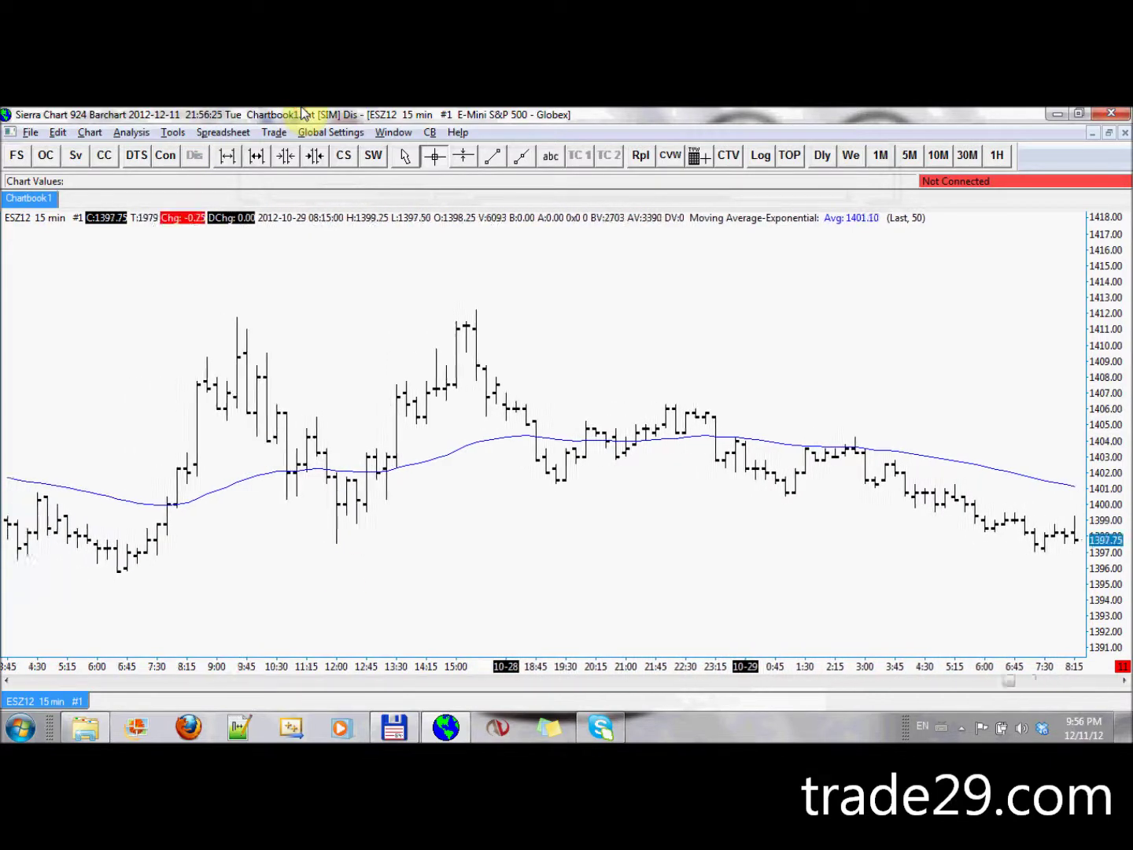
key("Left")
key("Left")
key("Left")
key("Left")
key("Left")
key("Left")
key("Left")
key("Left")
key("Left")
key("Left")
key("Left")
key("Left")
key("Left")
key("Left")
key("Left")
key("Left")
key("Left")
key("Left")
key("Left")
key("Left")
key("Left")
key("Left")
key("Left")
key("Left")
key("Left")
key("Left")
key("Left")
key("Left")
key("Left")
key("Left")
key("Left")
key("Left")
key("Left")
key("Left")
key("Left")
key("Left")
key("Left")
key("Left")
key("Left")
key("Left")
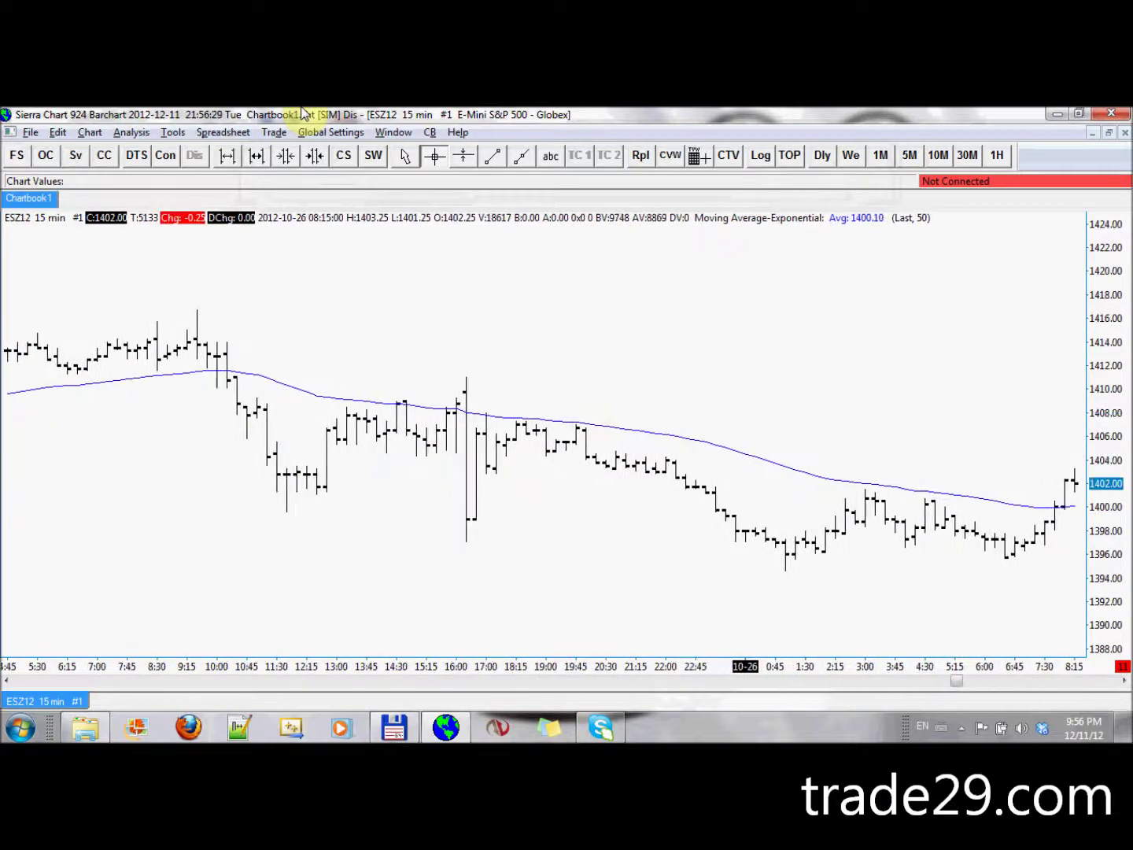
key("Left")
key("Left")
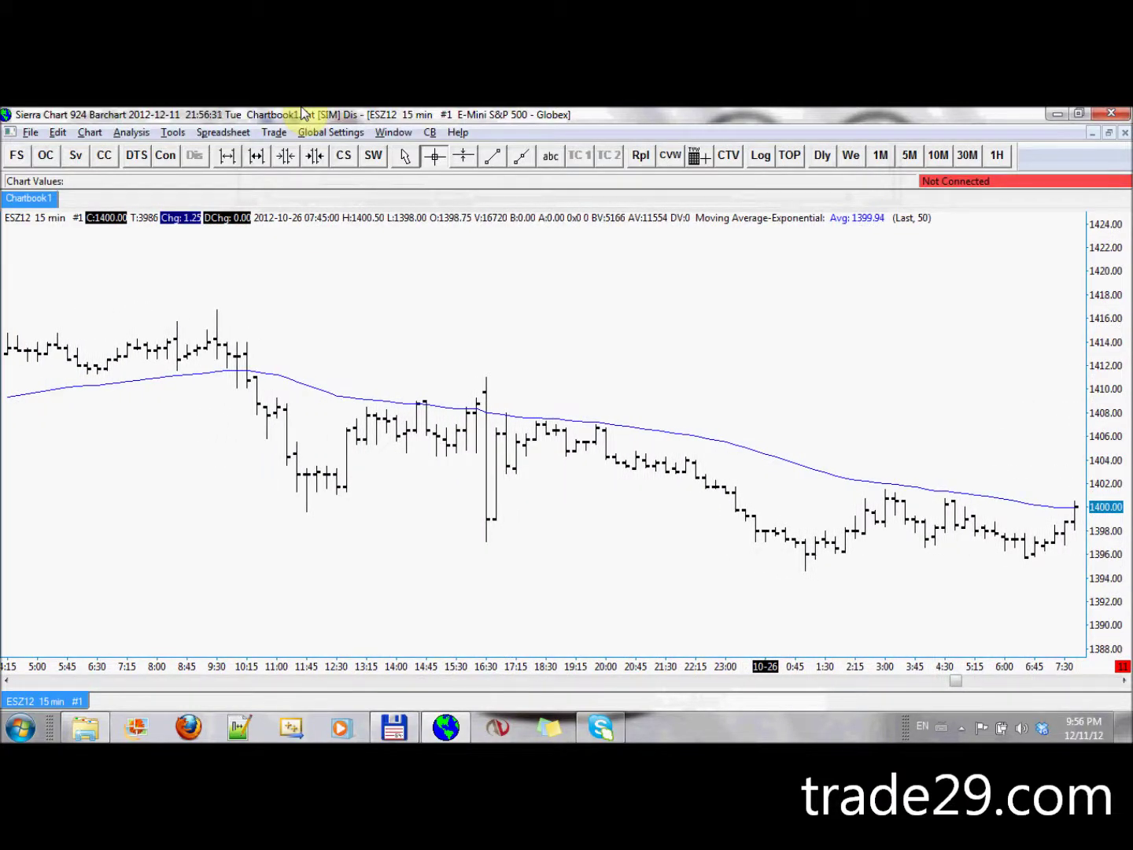
key("Left")
key("Left")
key("Right")
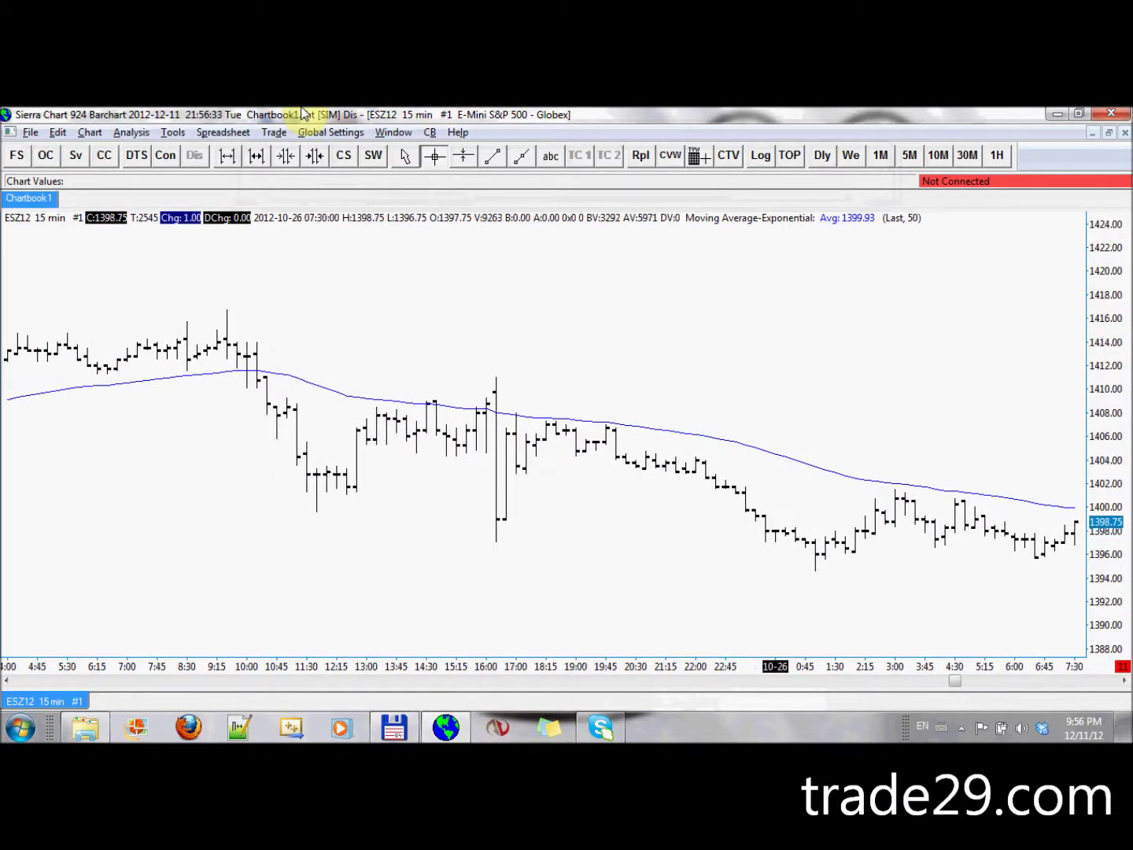
Replay the chart at speed 100, clearing old replay trade data, then pause it
key("ctrl+r")
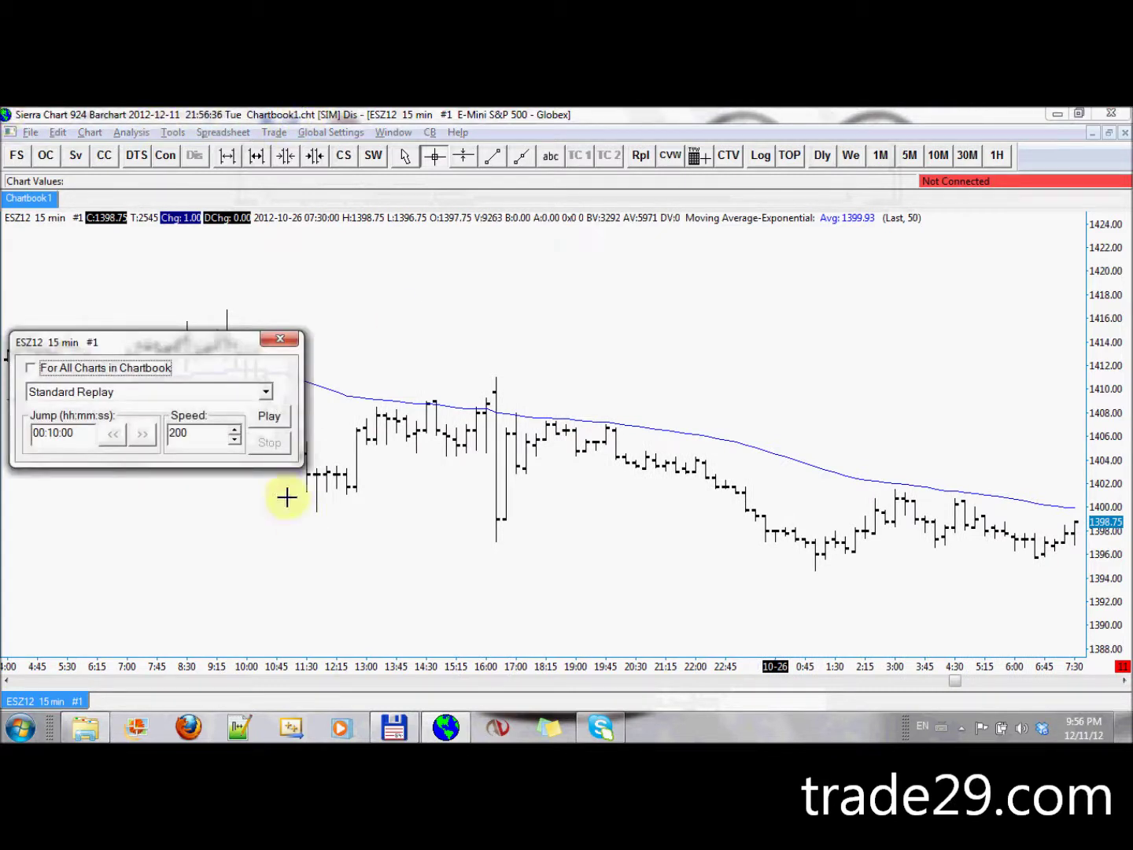
double_click(200, 434)
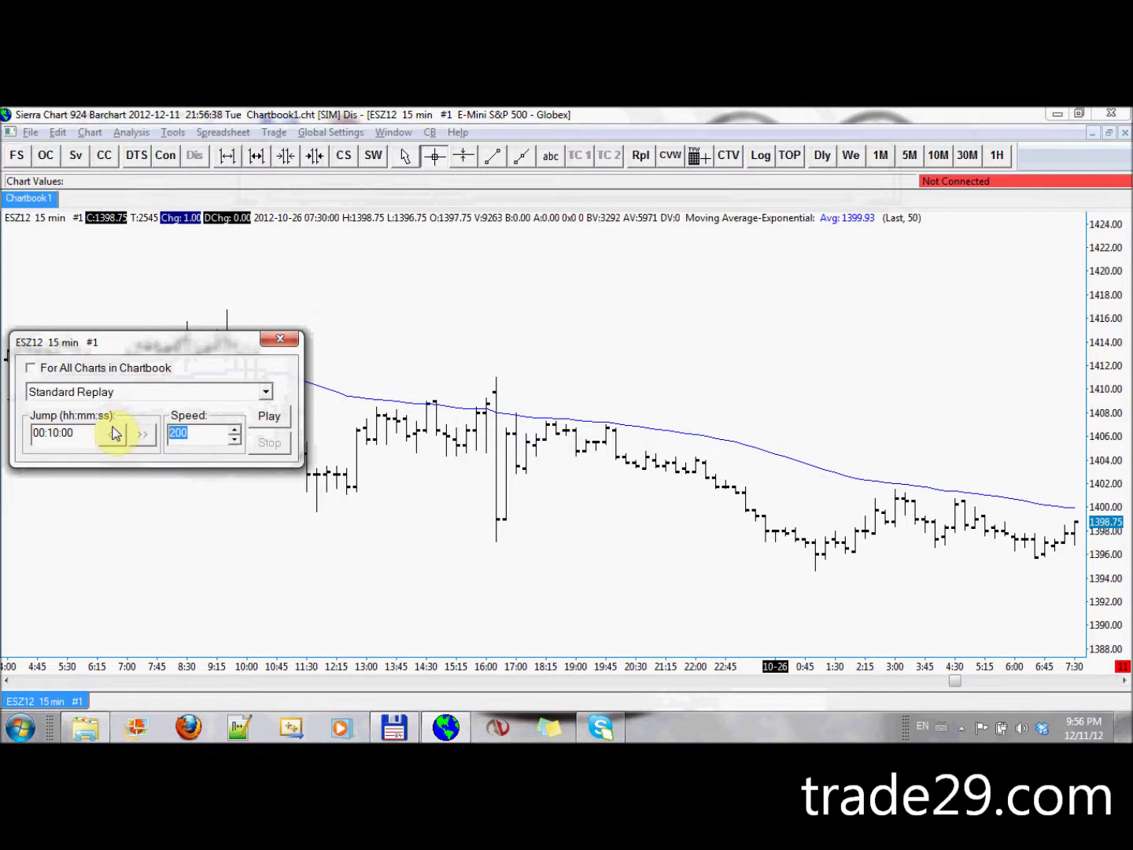
type("10")
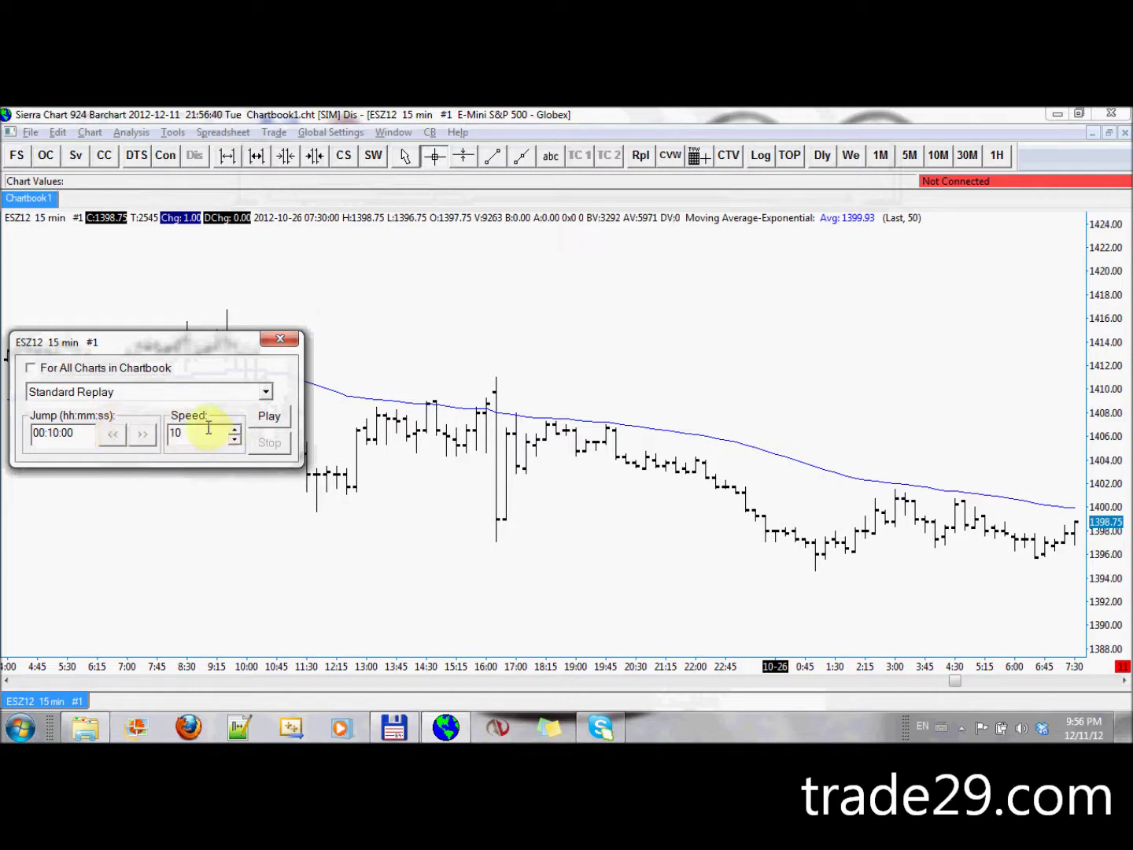
left_click(269, 416)
left_click(620, 445)
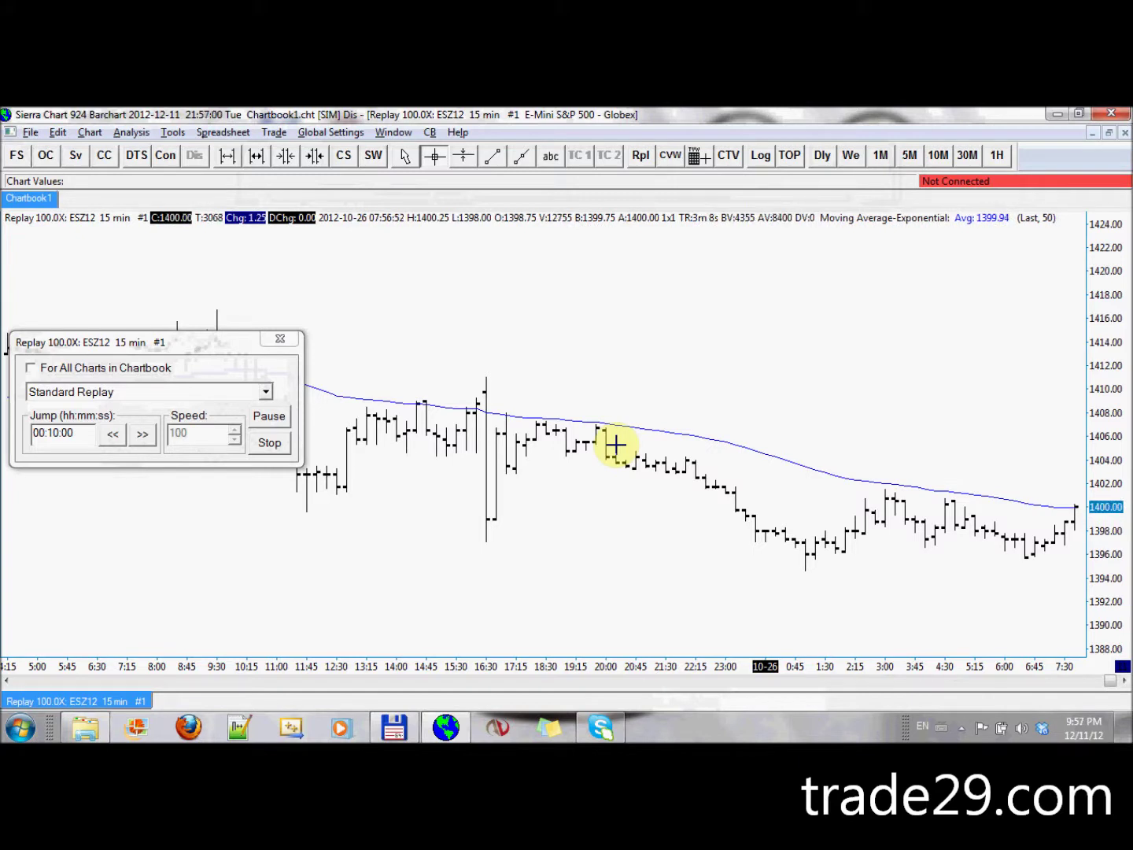
left_click(267, 419)
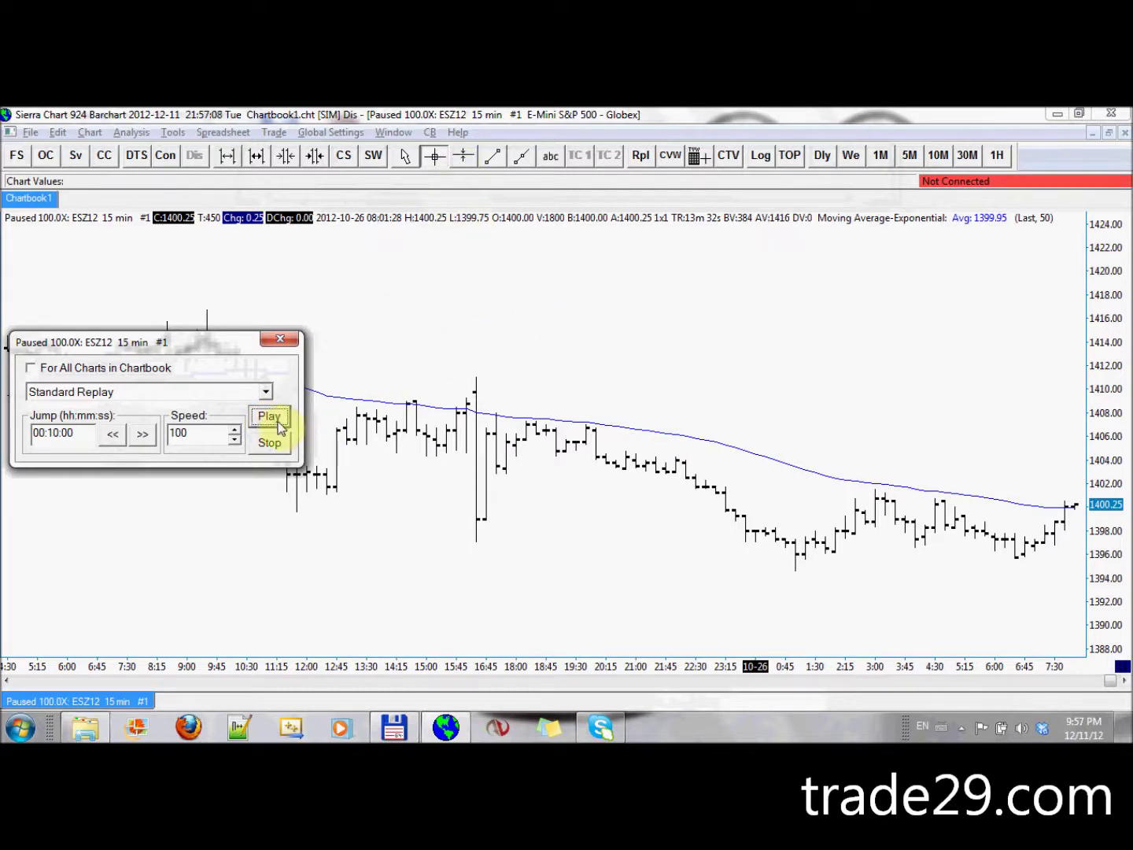
left_click(394, 133)
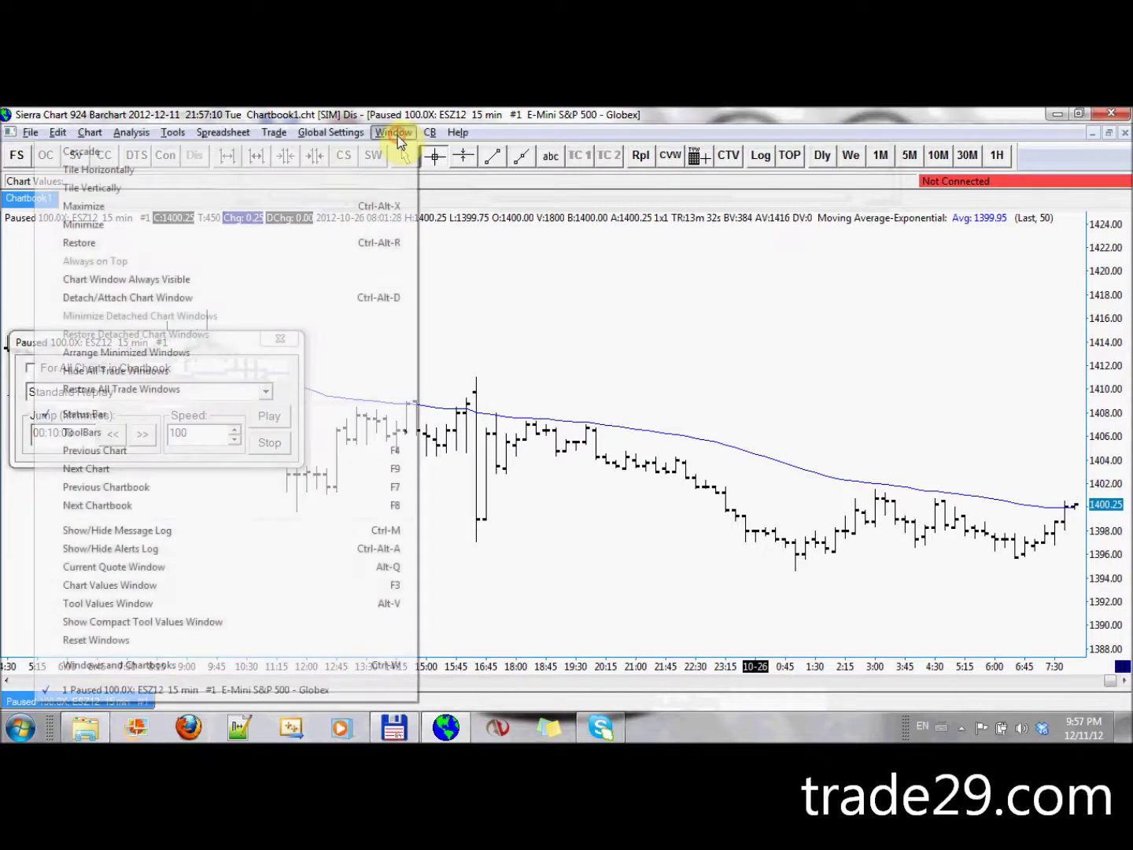
Inspect the two 'Price crossed ma' entries in the Alerts Log, then close it
left_click(123, 551)
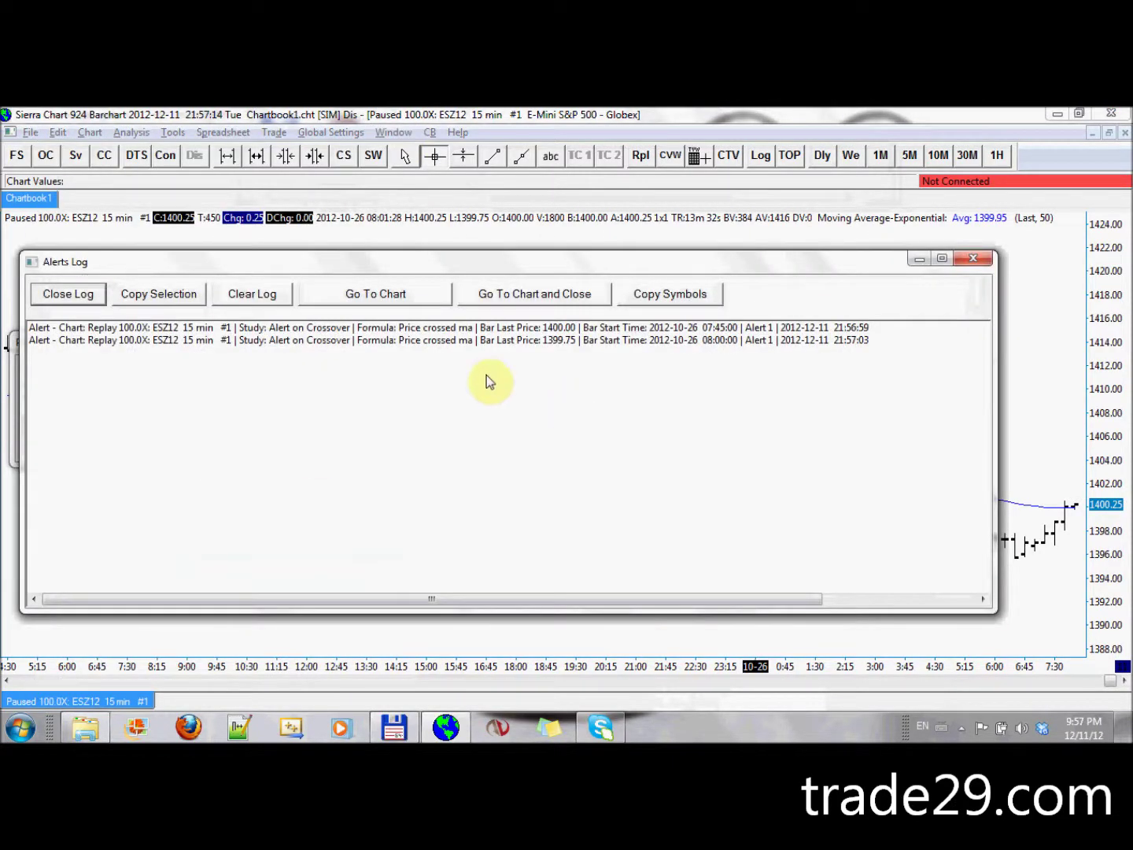
left_click(417, 344)
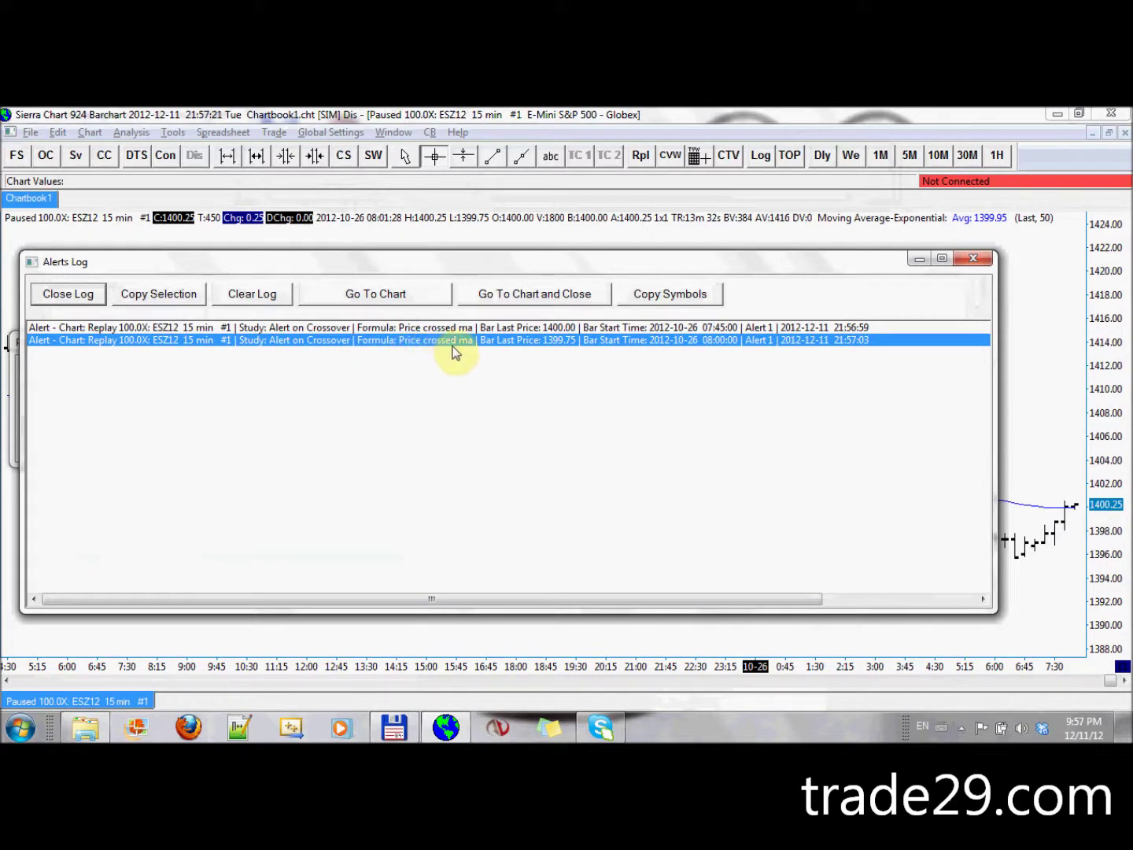
left_click(974, 258)
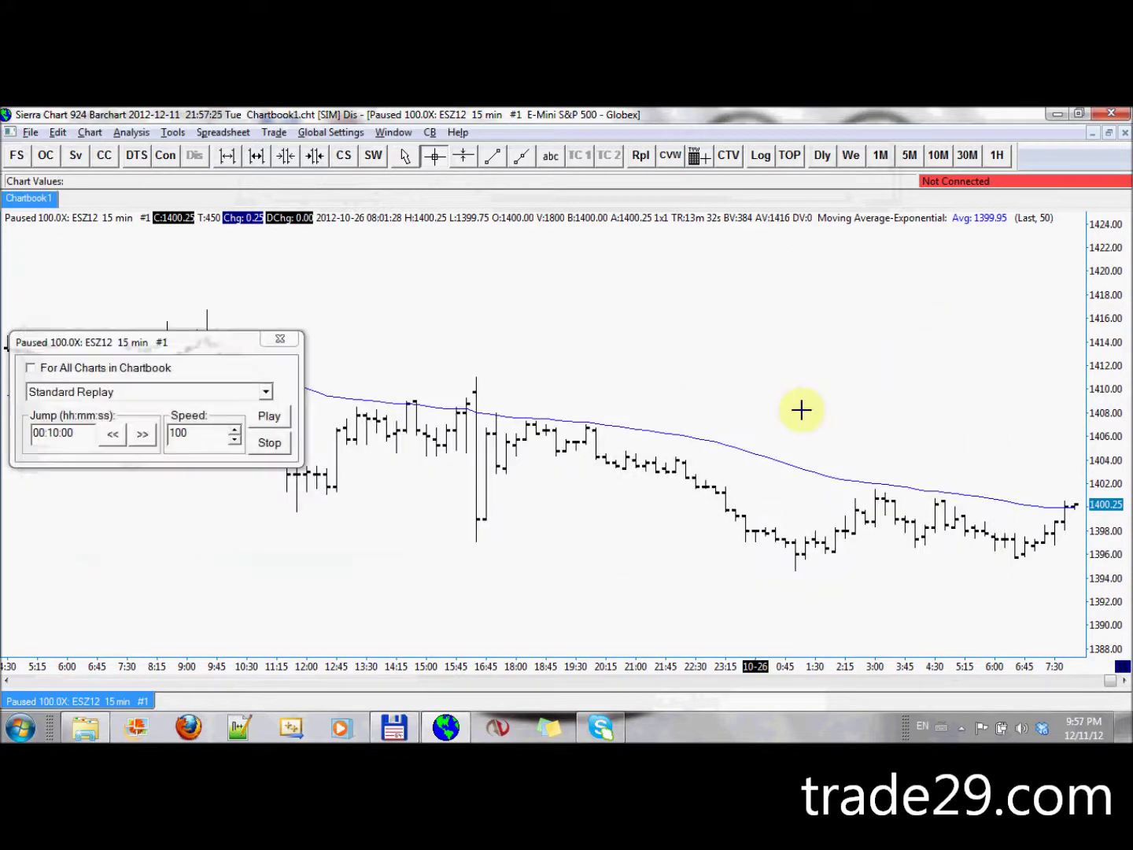
Stop the replay to reload full history through 10-31 and close the replay controls
left_click_drag(164, 344, 503, 285)
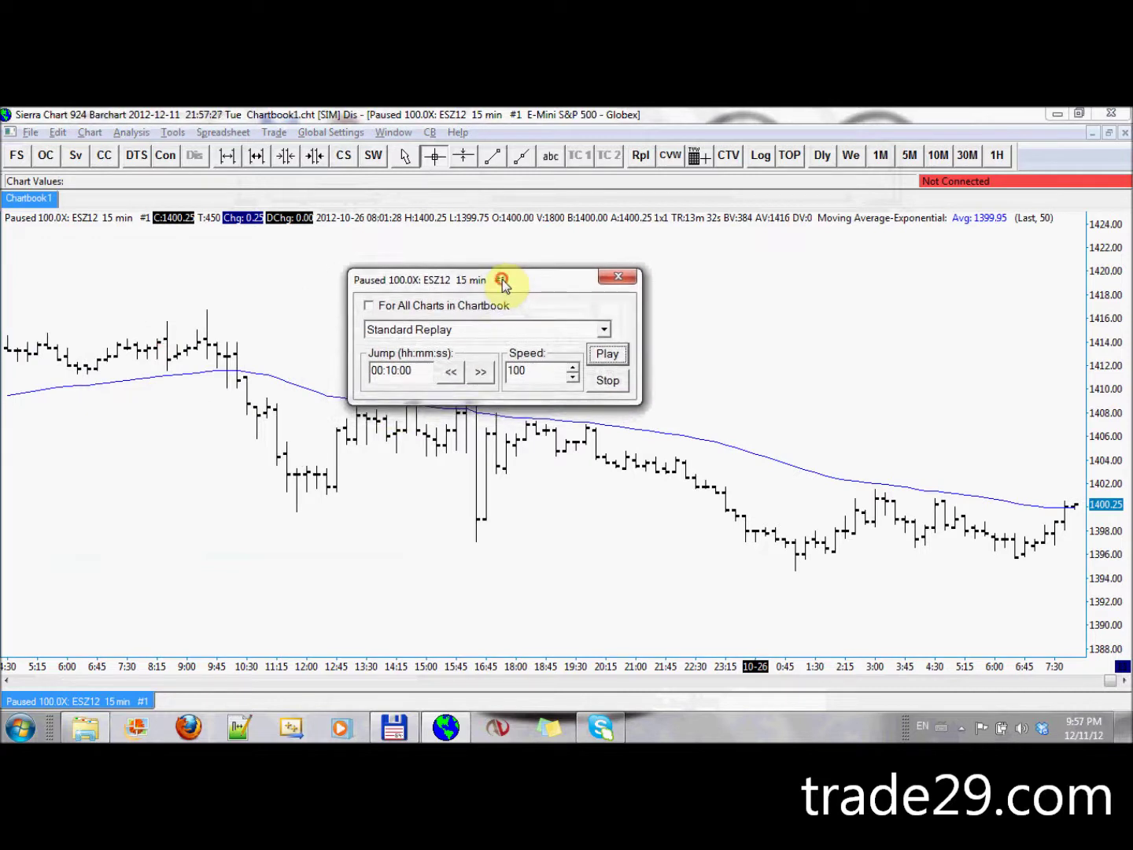
left_click(607, 381)
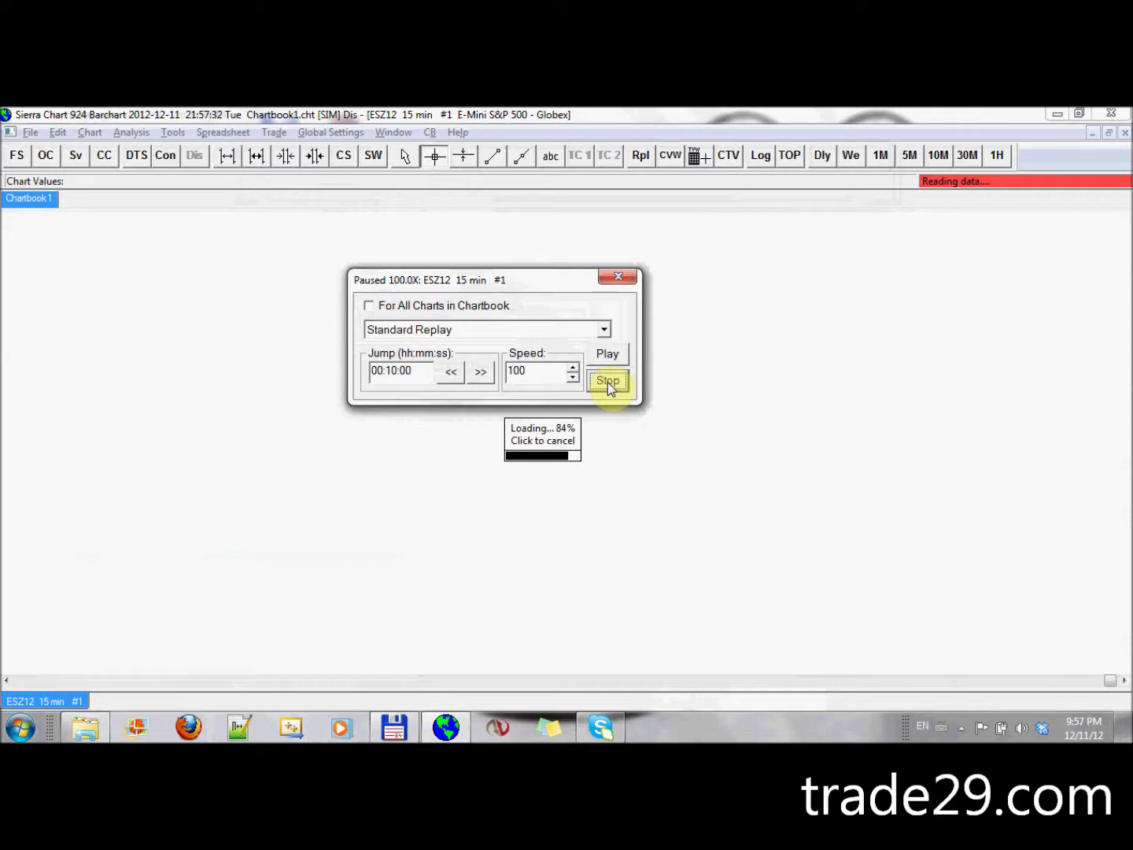
left_click(626, 281)
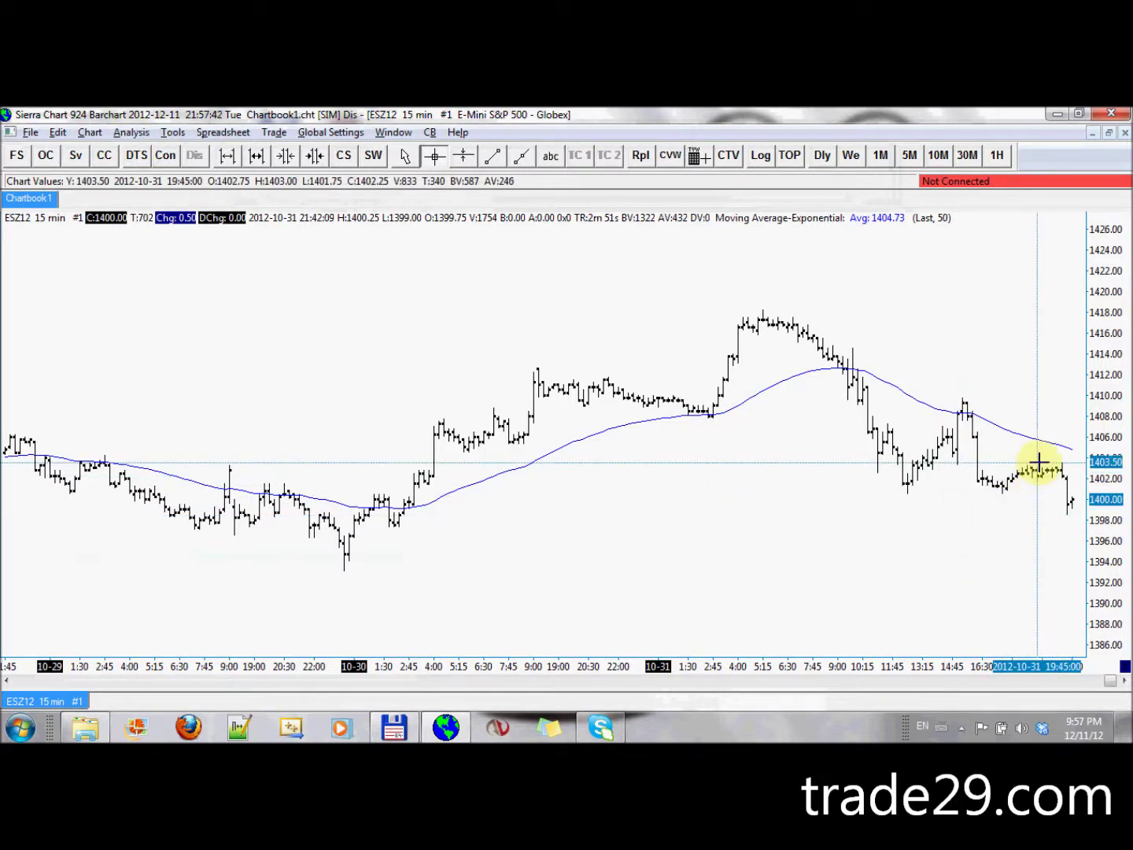
Widen bar spacing, restart and stop the replay, then scroll back to the 10-30 session
scroll(1045, 451, "up", 5)
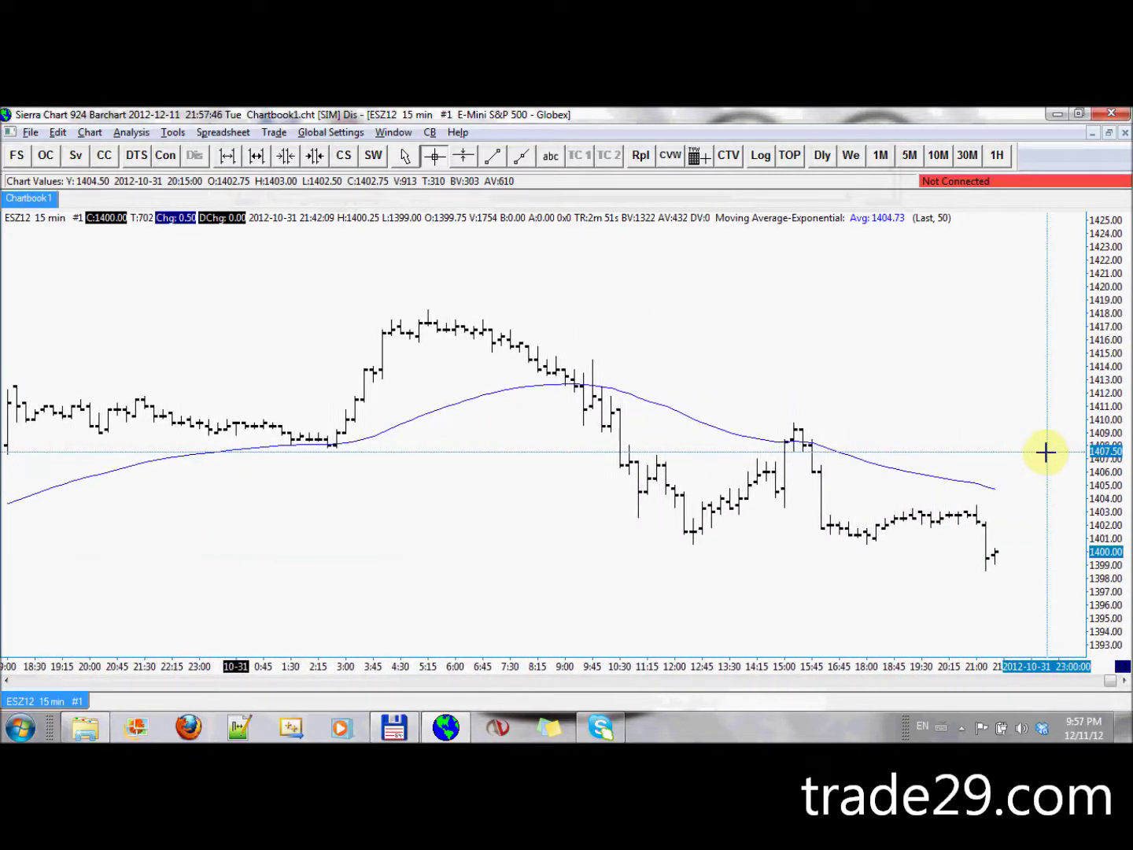
scroll(1045, 451, "up", 3)
key("ctrl+r")
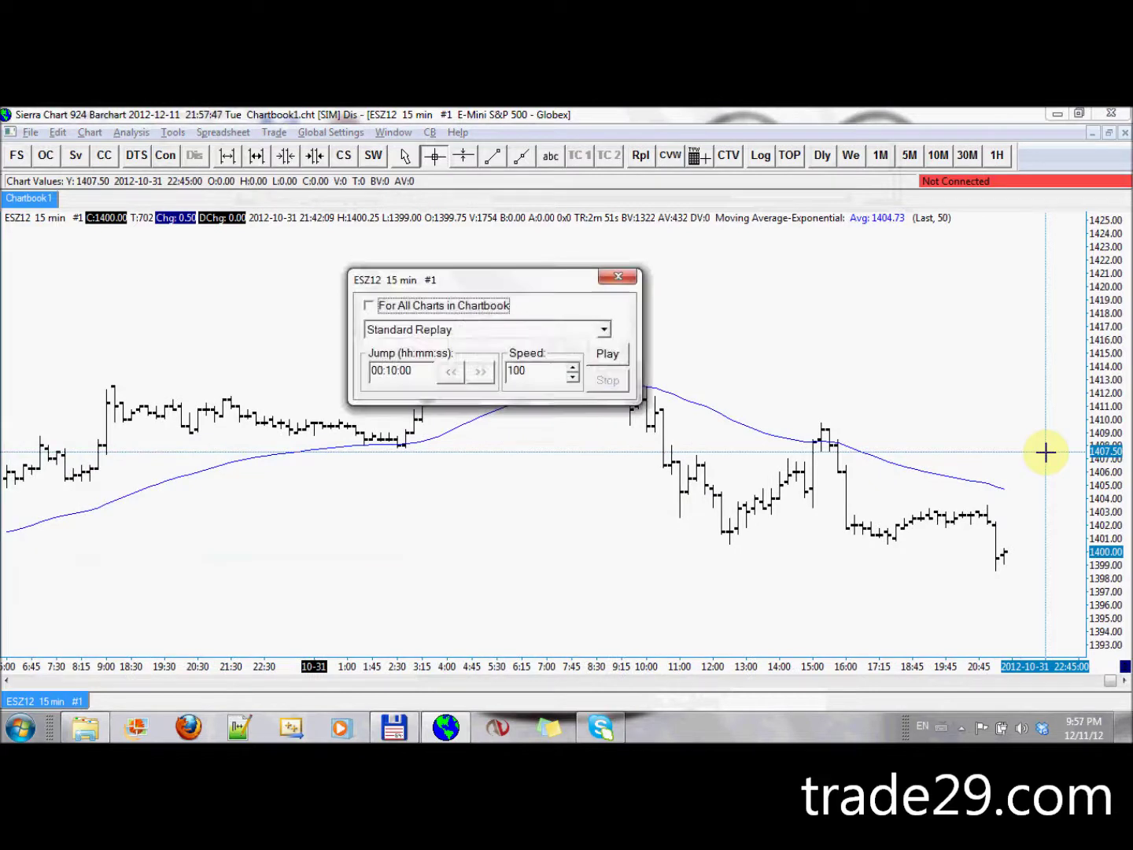
left_click(607, 381)
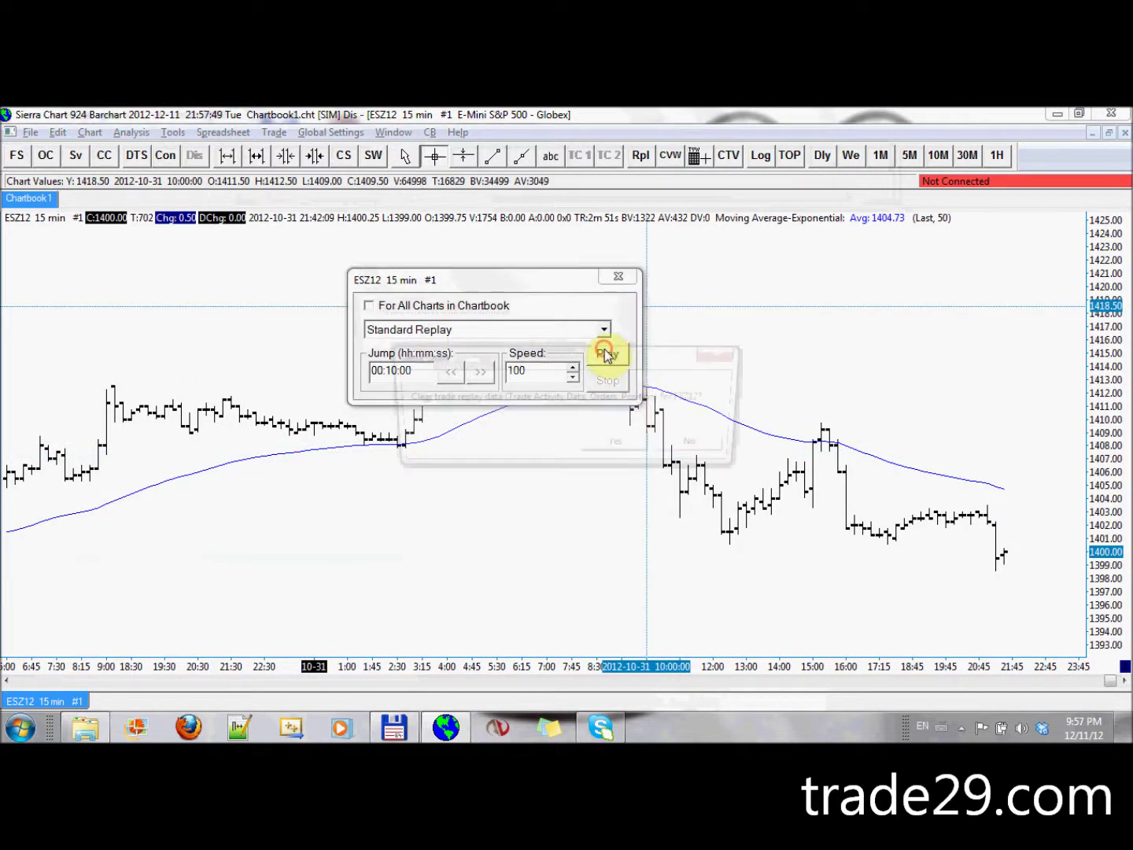
left_click(606, 354)
left_click(647, 447)
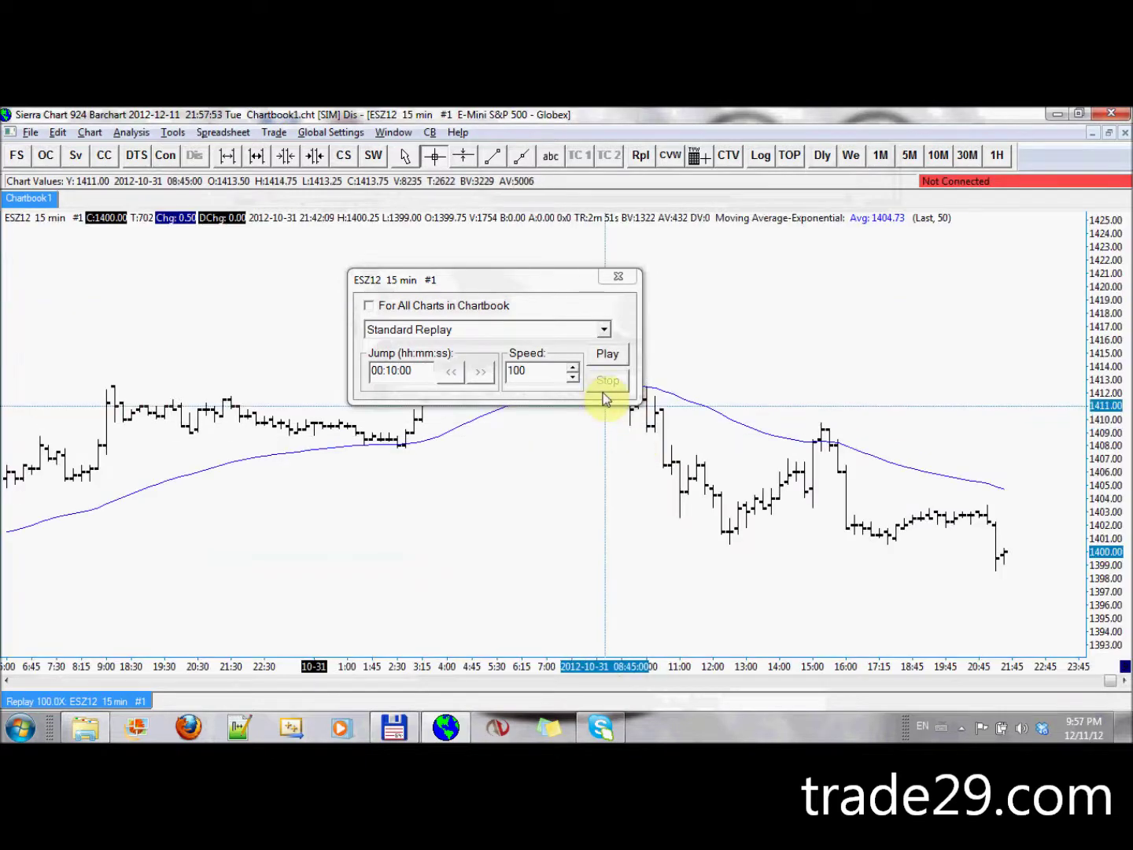
left_click(602, 387)
left_click(618, 276)
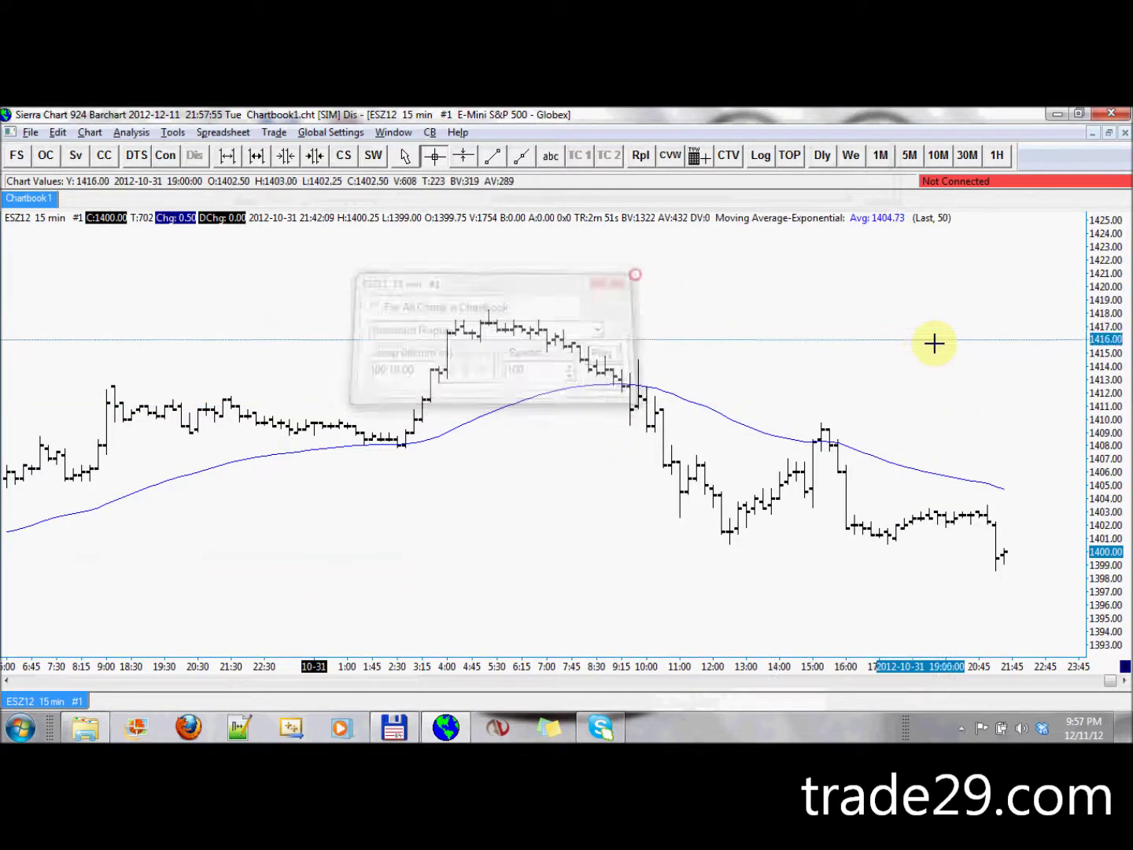
scroll(930, 344, "up", 2)
scroll(929, 344, "up", 10)
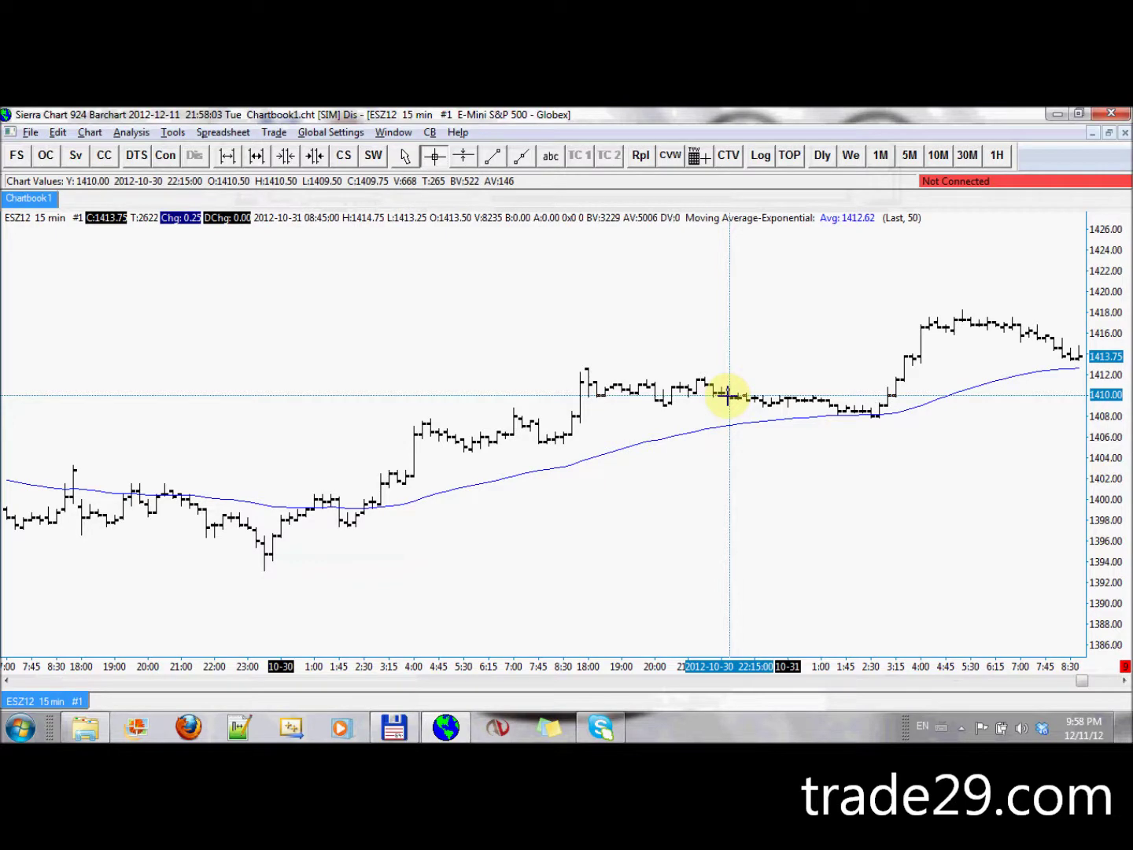
Add a Line study (ID 3) to the ES chart and open its settings
left_click(136, 154)
left_click(825, 199)
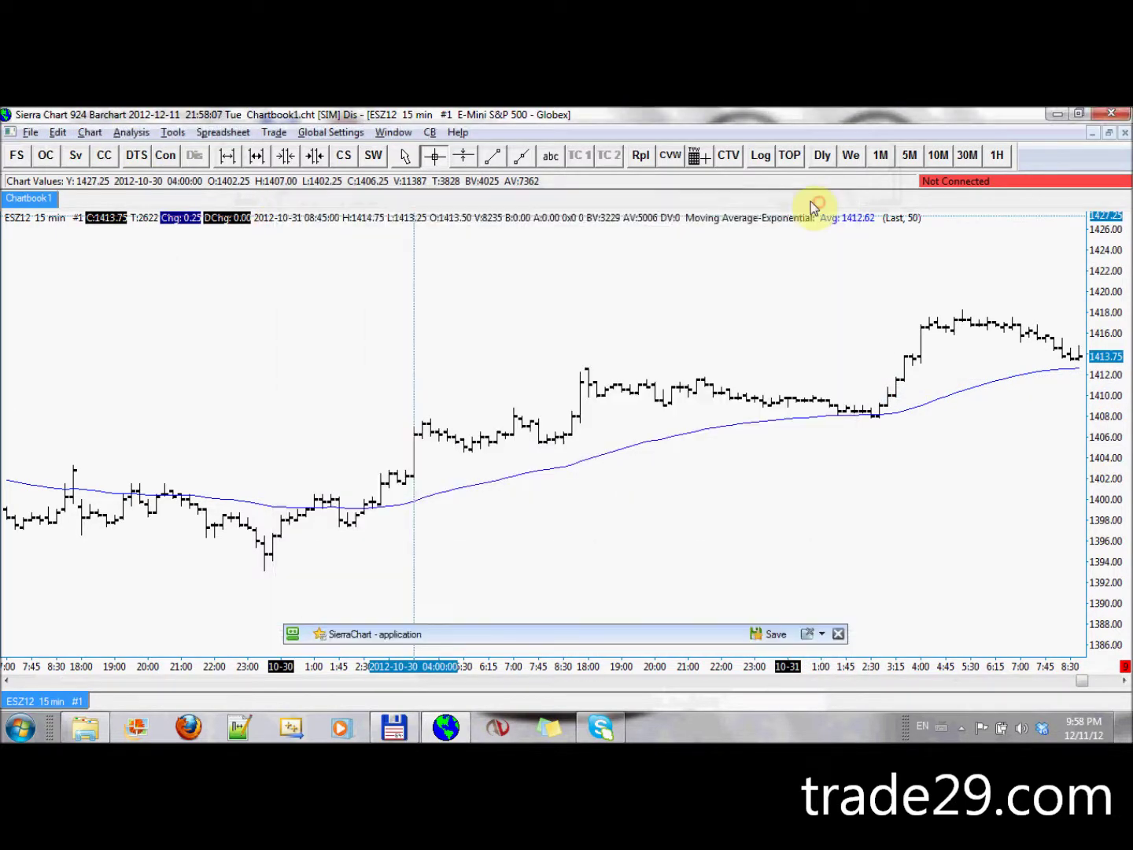
left_click(130, 132)
left_click(45, 151)
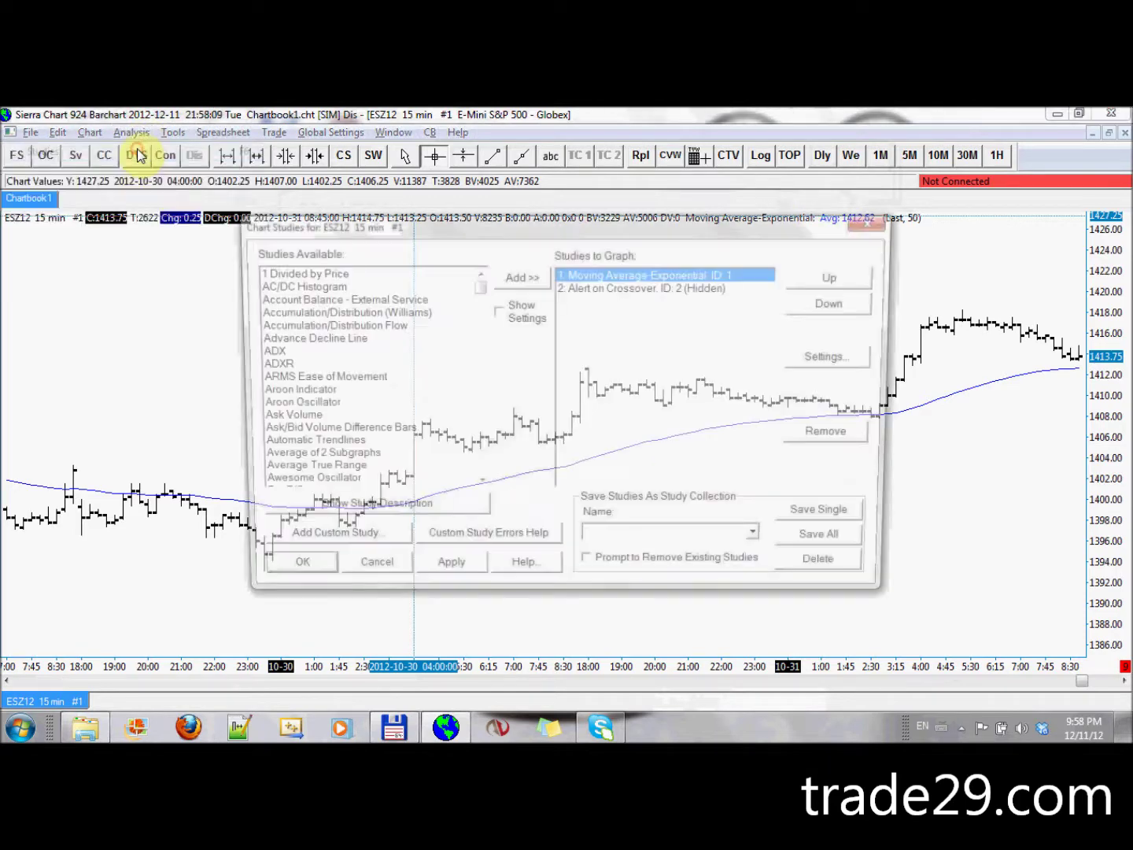
left_click(290, 421)
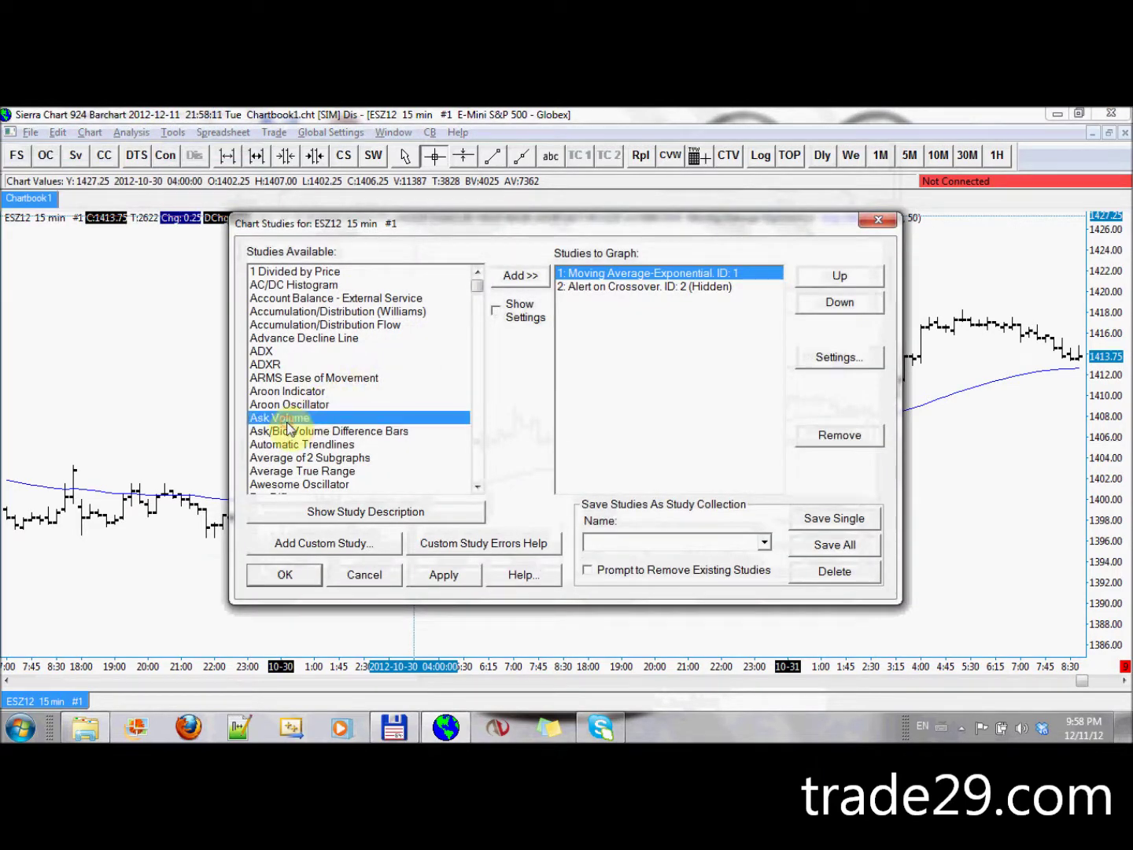
key("l")
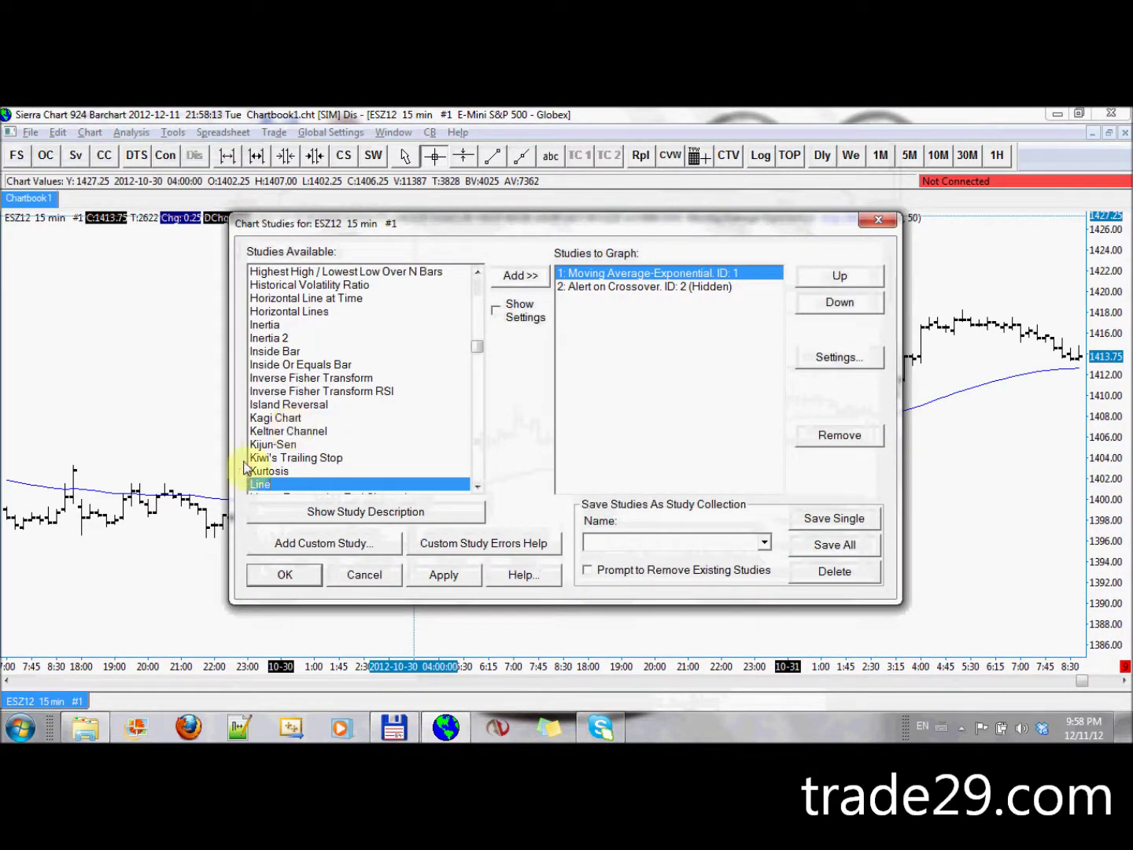
left_click(524, 277)
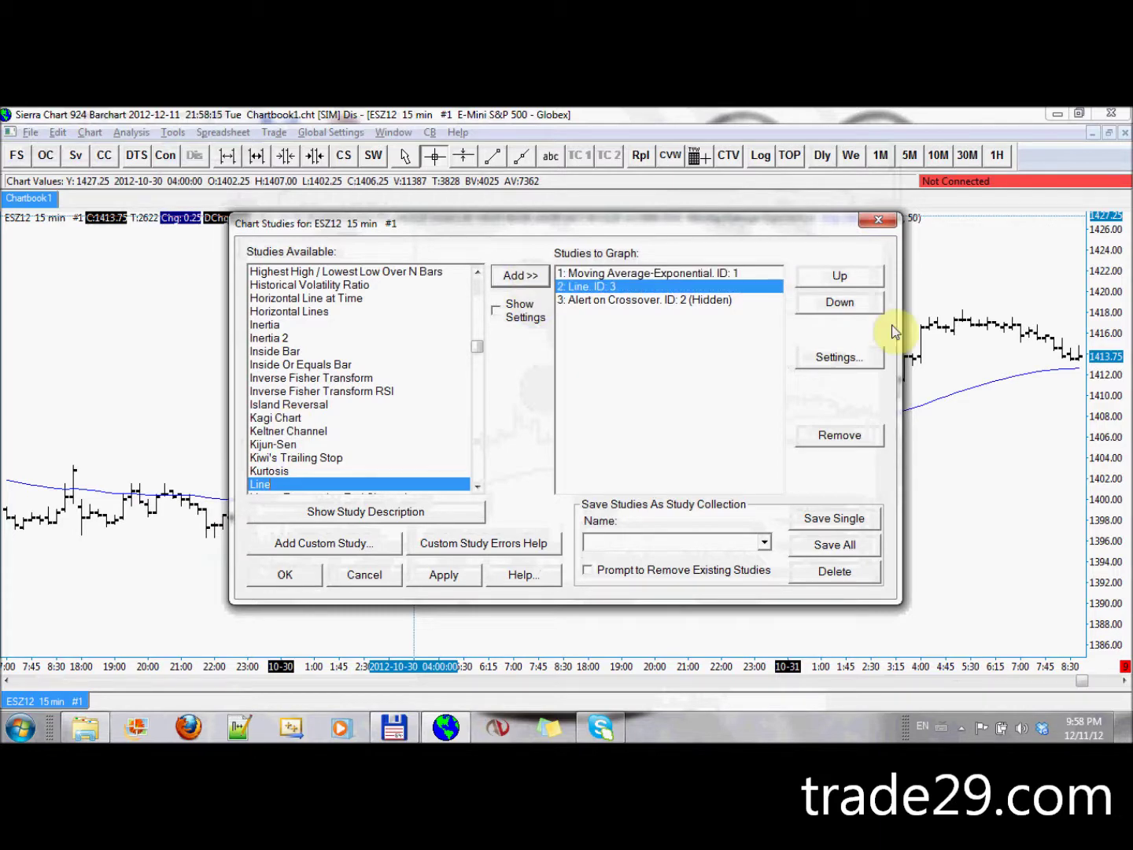
left_click(838, 357)
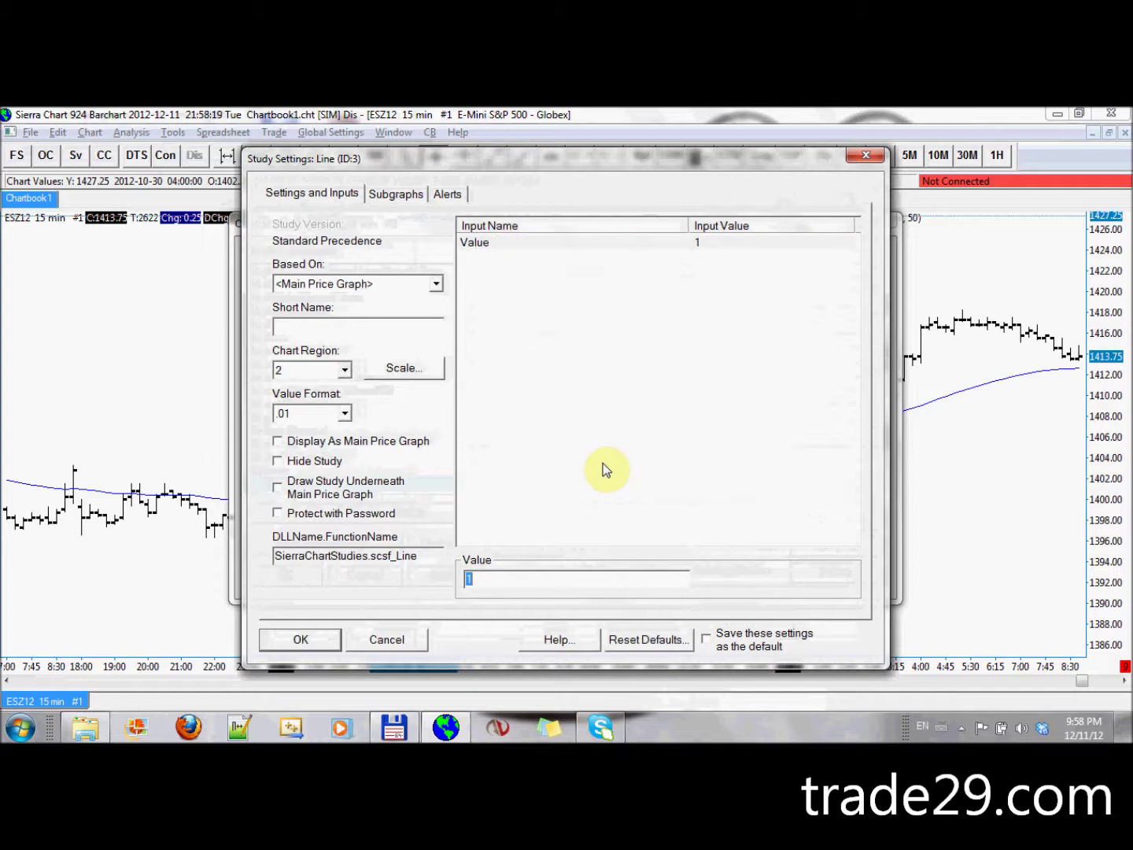
Set the Line study's value to 1410 and place it in chart region 1
type("1410")
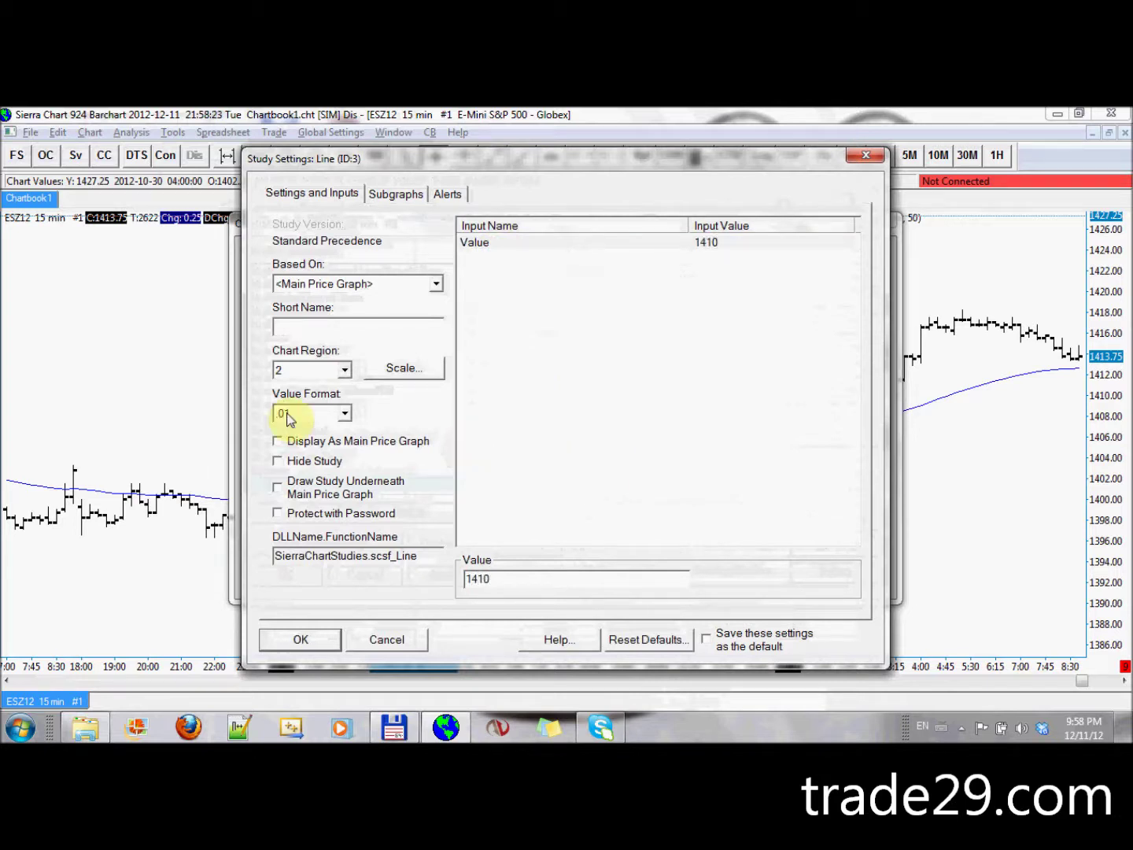
left_click(345, 370)
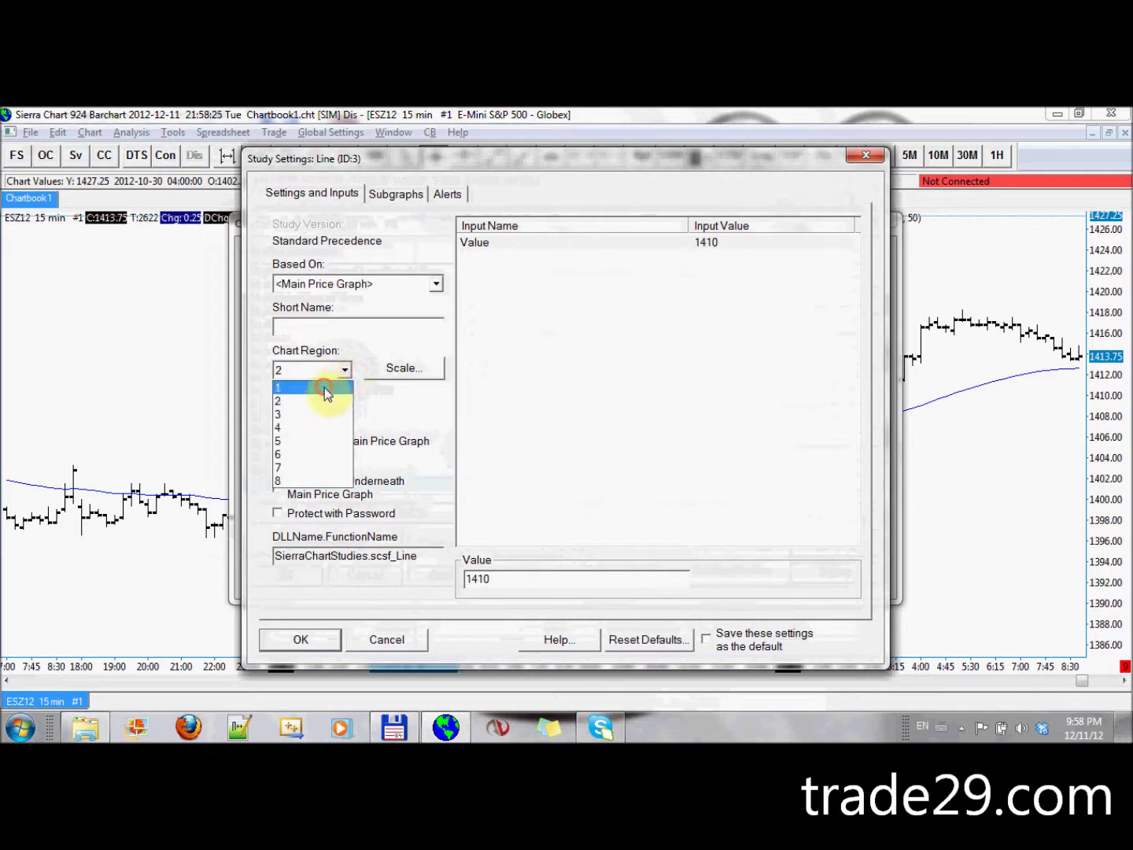
left_click(330, 386)
Colour the 1410 line red and apply the settings to the chart
left_click(388, 200)
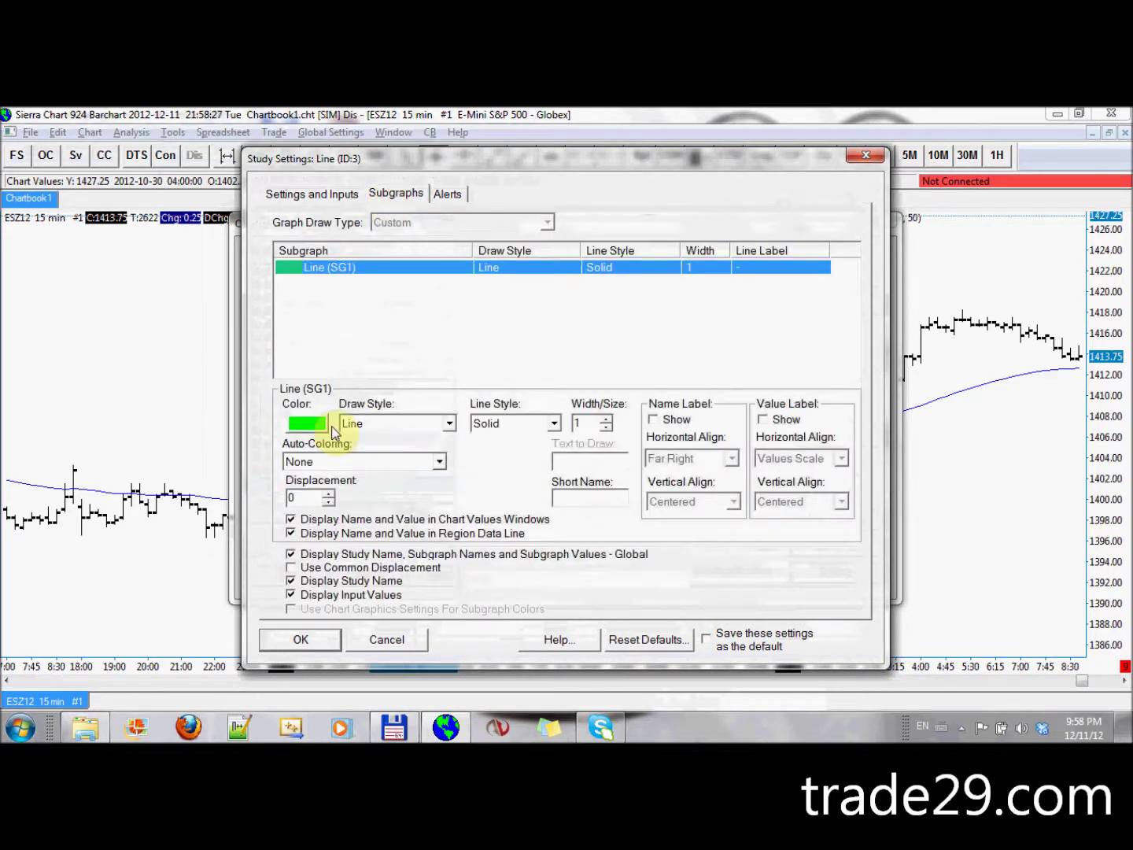
left_click(305, 423)
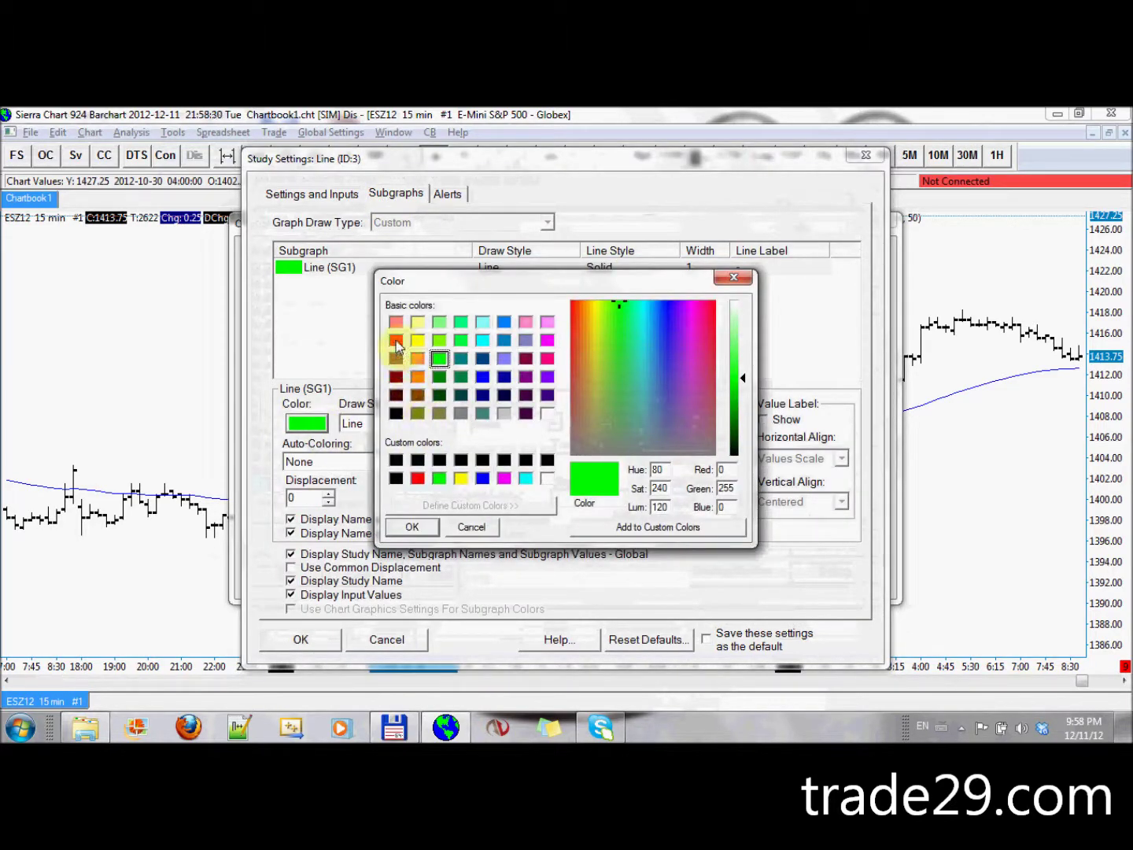
left_click(395, 340)
left_click(412, 526)
left_click(301, 643)
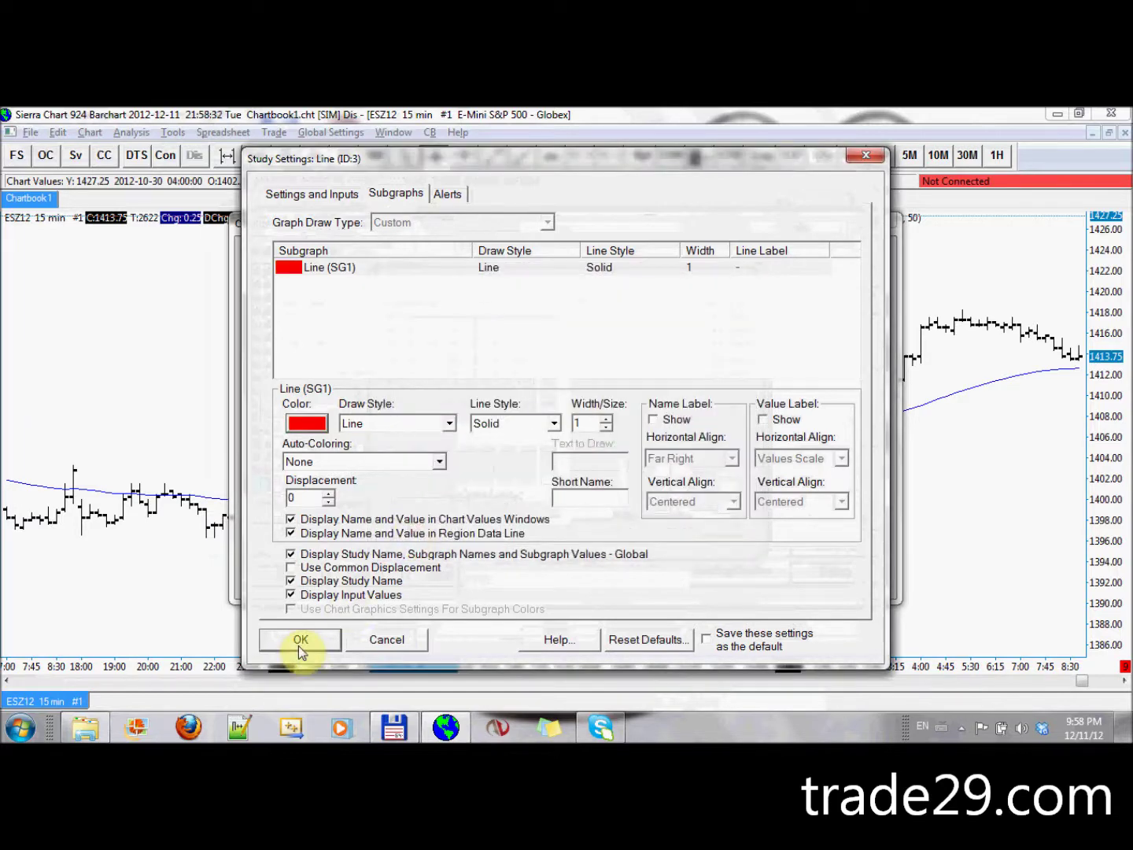
left_click(293, 574)
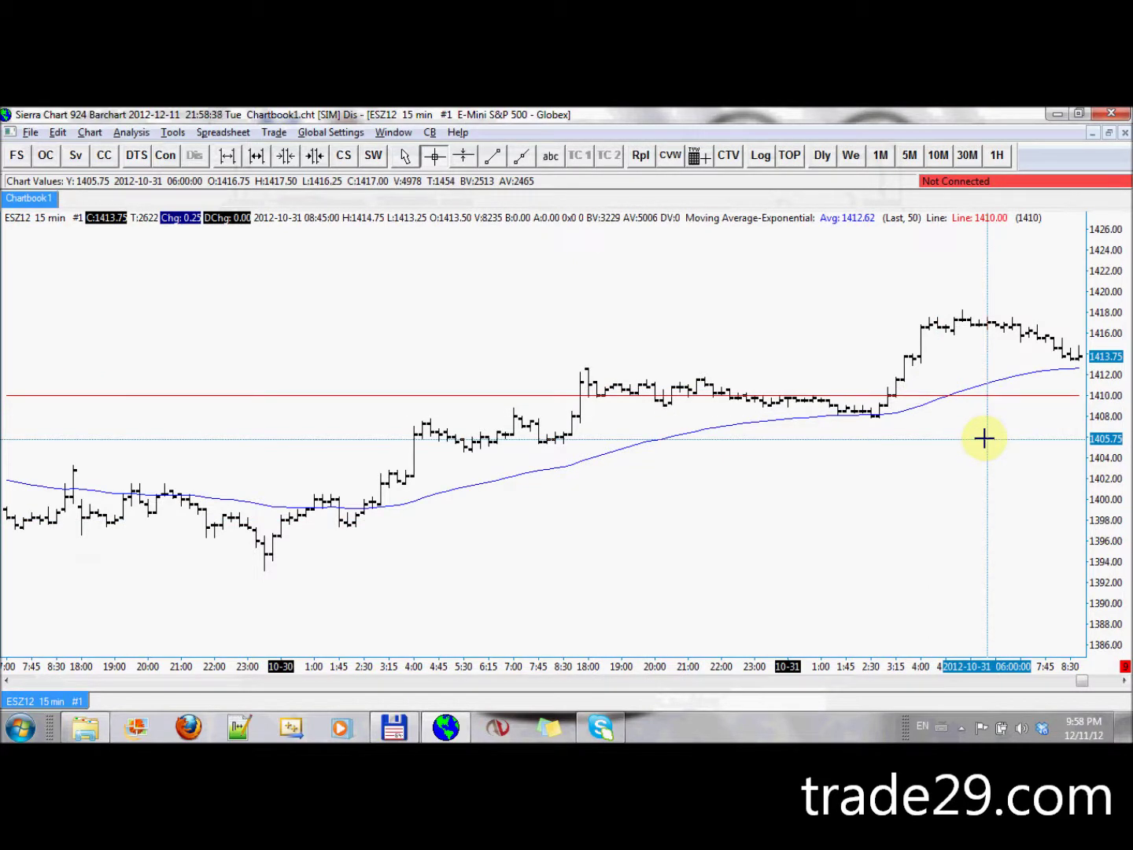
Reopen the Chart Studies list showing the EMA, Line (ID 3) and hidden Alert on Crossover
scroll(984, 439, "up", 10)
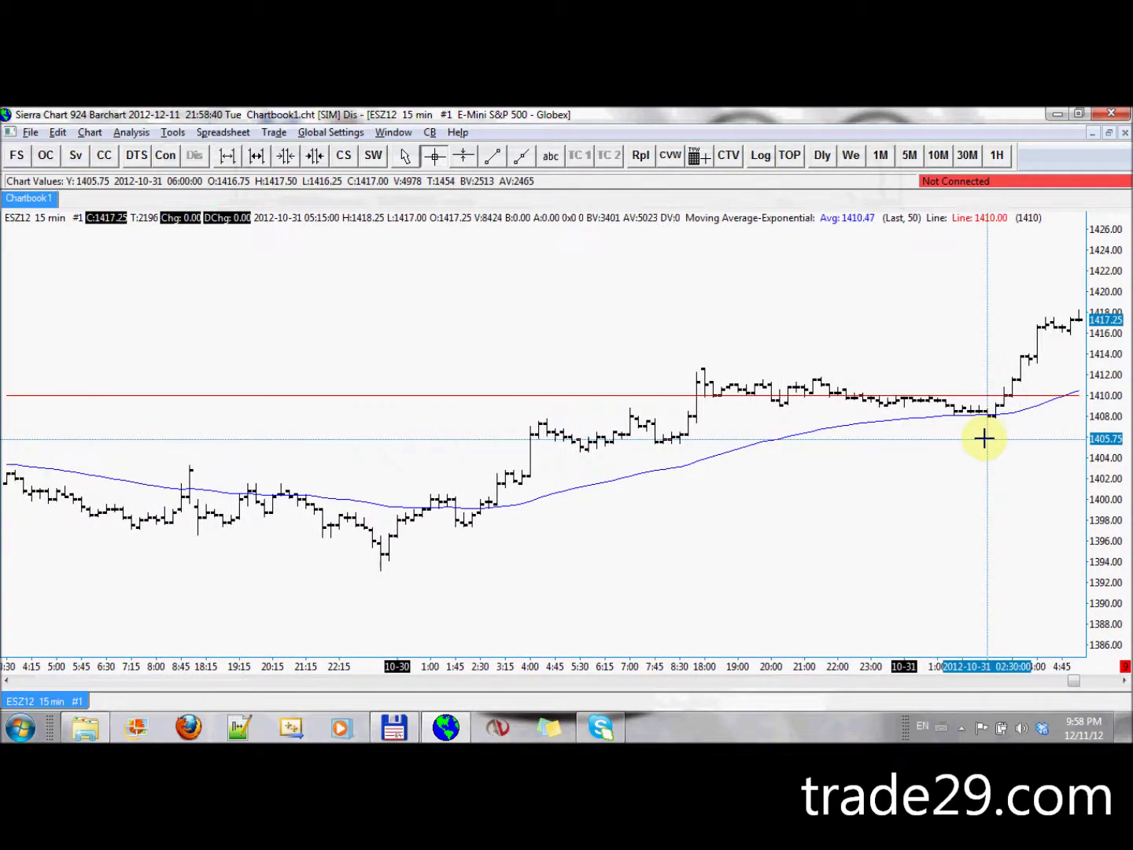
scroll(984, 438, "up", 10)
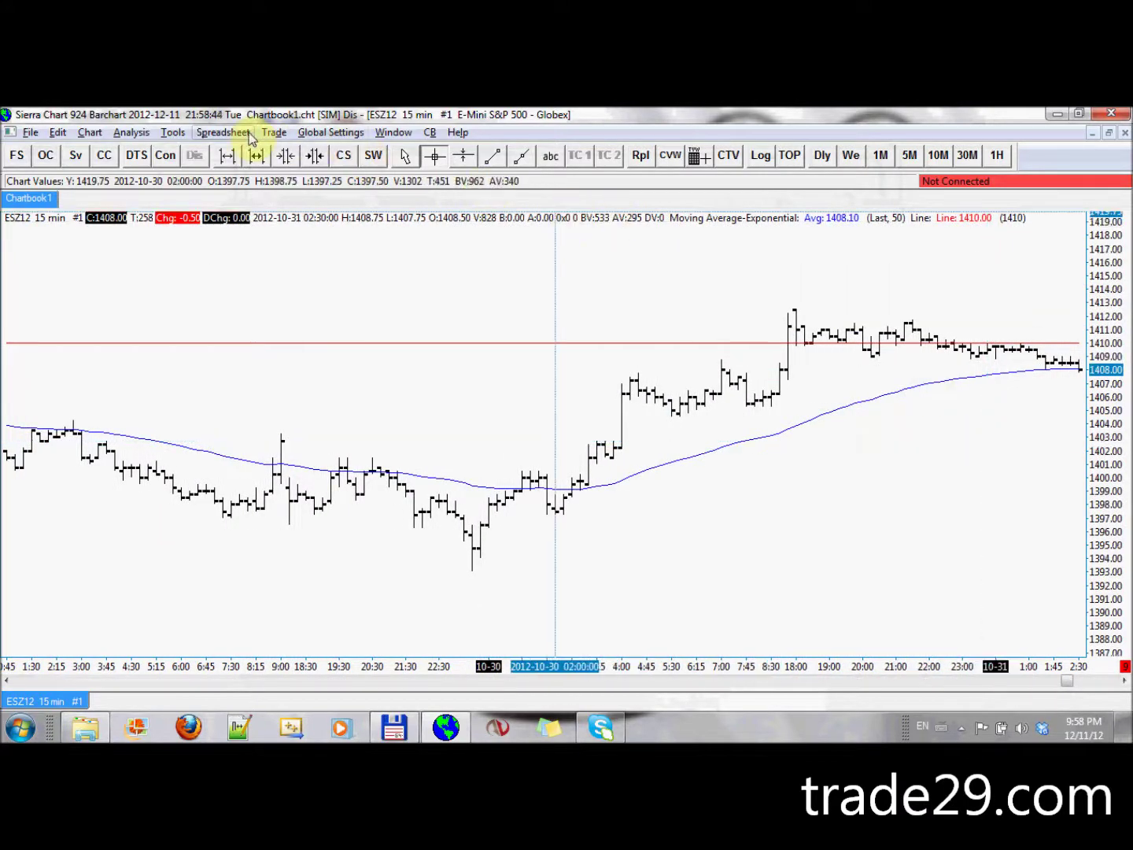
left_click(150, 134)
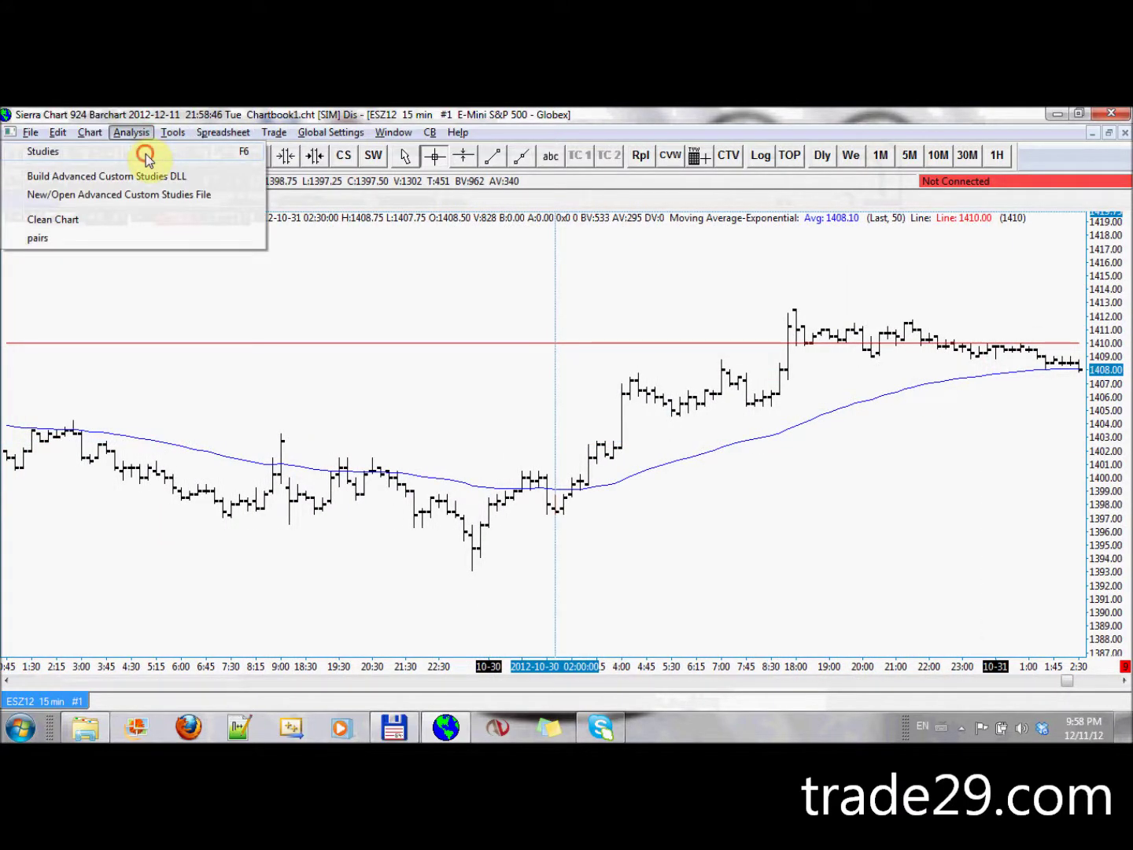
left_click(146, 157)
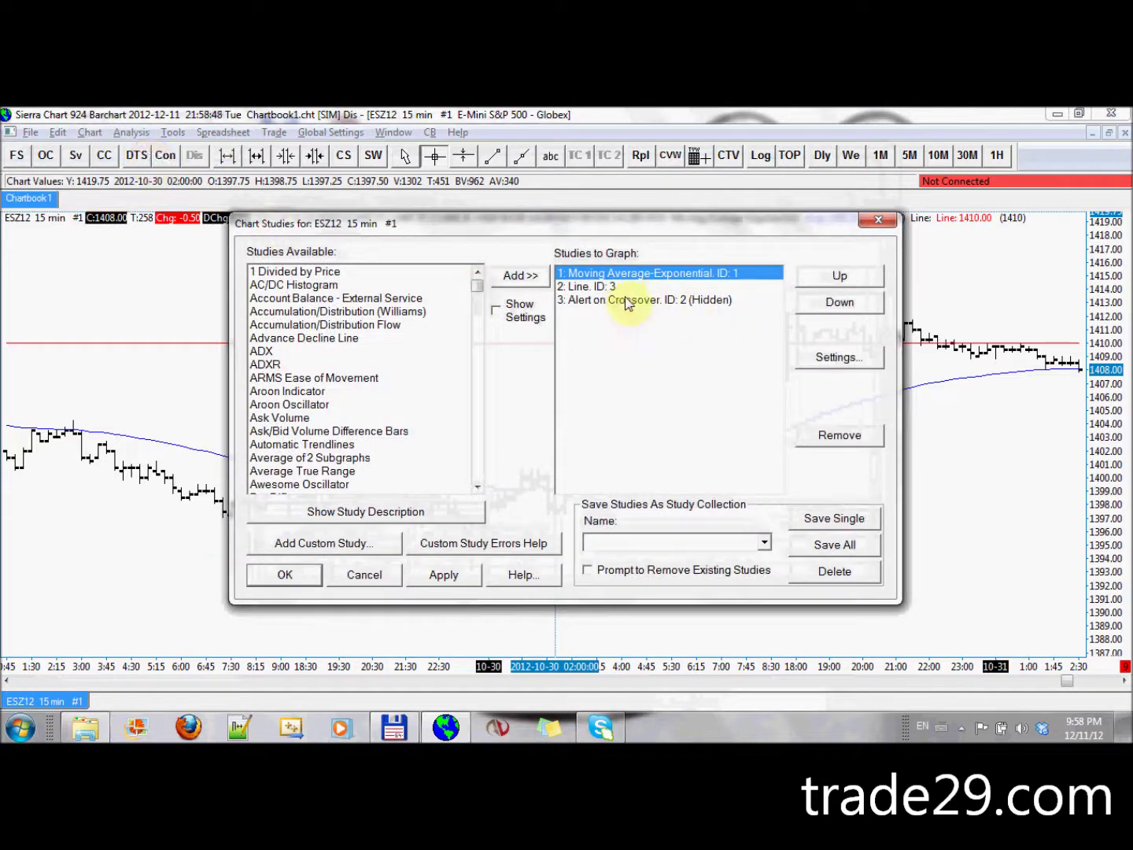
Point the Alert on Crossover study's Line 2 input at Line (ID:3) subgraph SG1 and apply
left_click(626, 300)
left_click(838, 357)
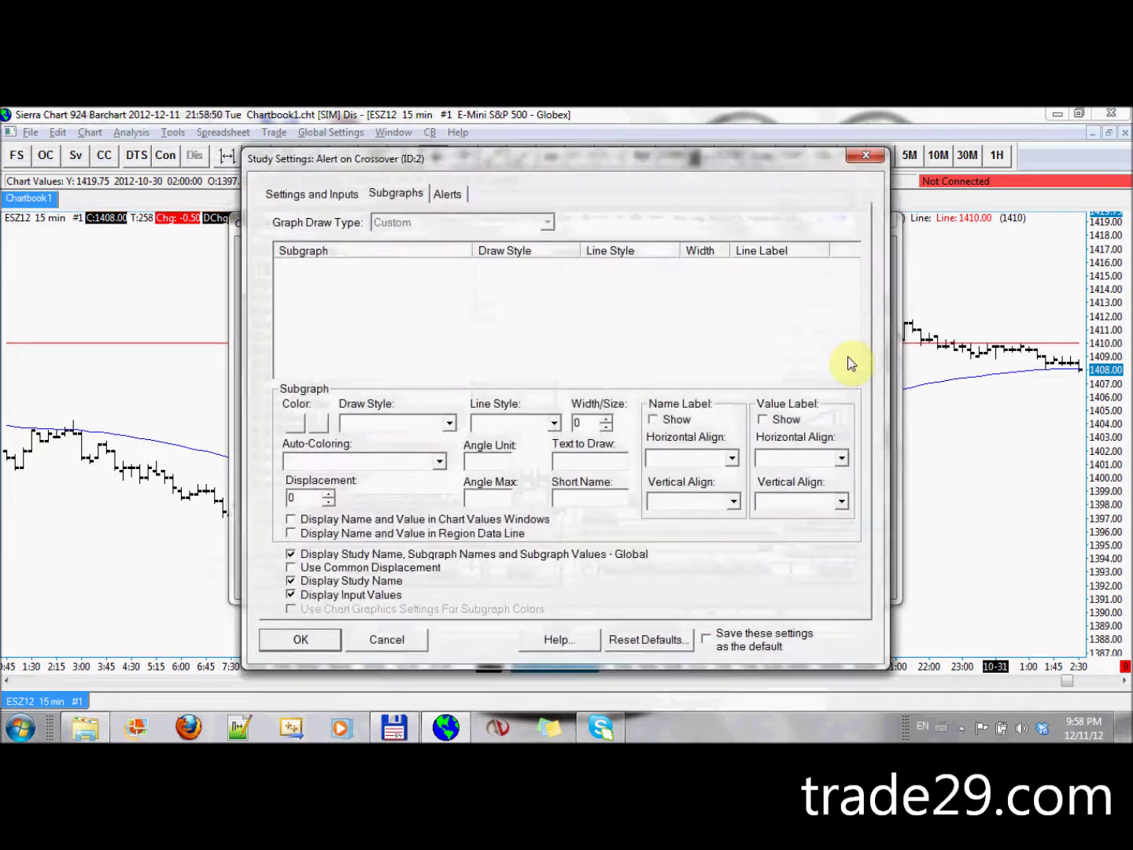
left_click(339, 194)
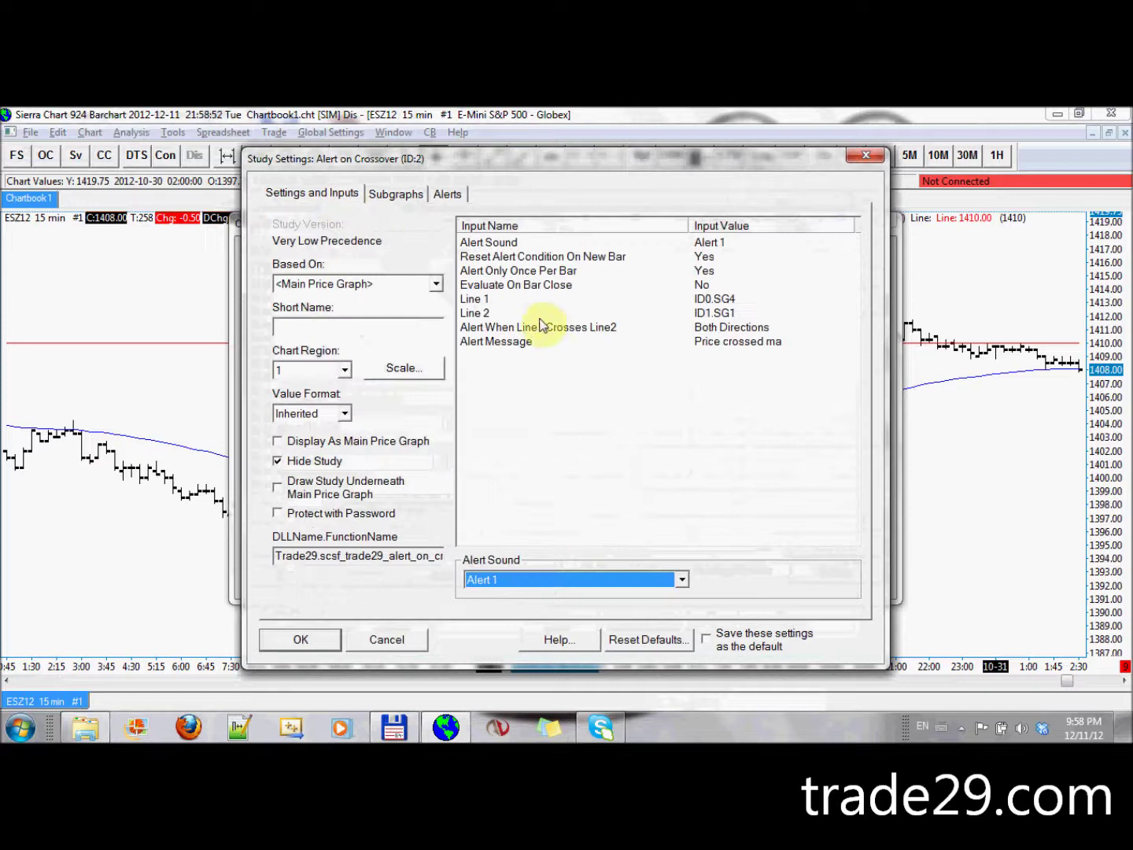
left_click(492, 300)
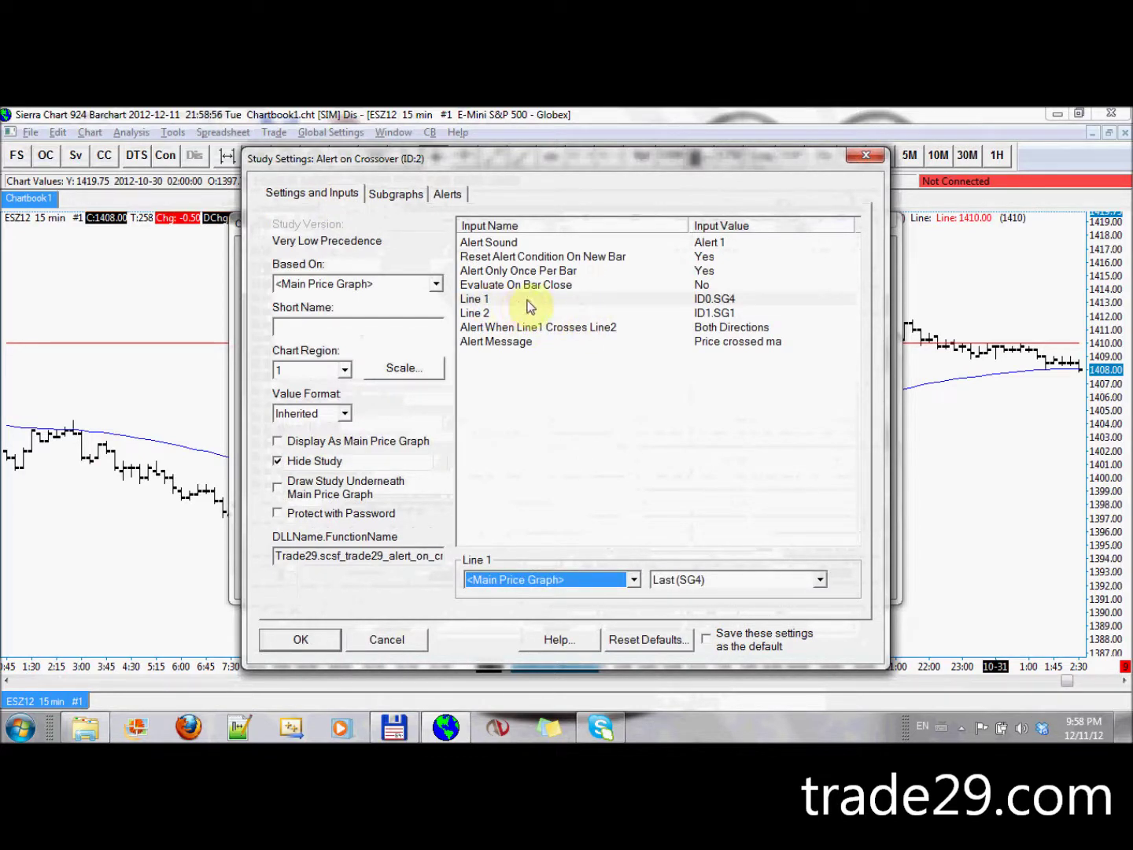
left_click(504, 315)
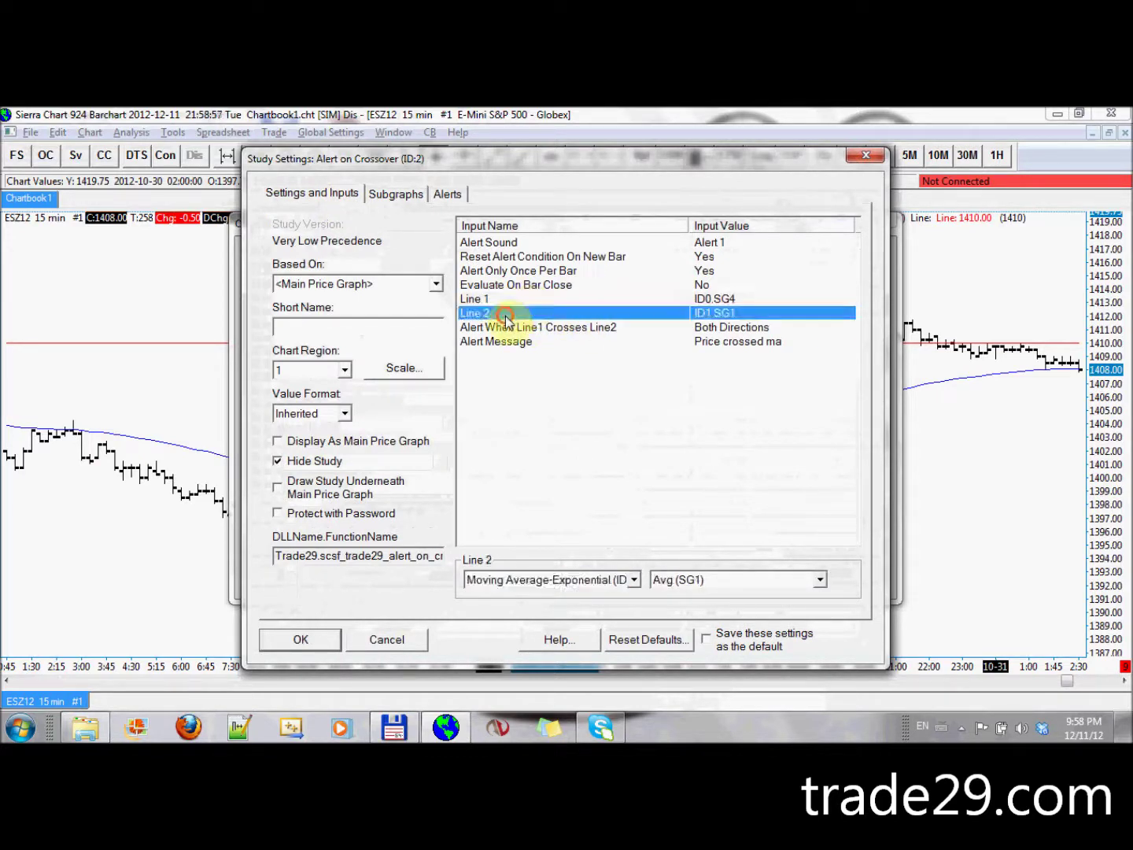
left_click(633, 578)
left_click(578, 623)
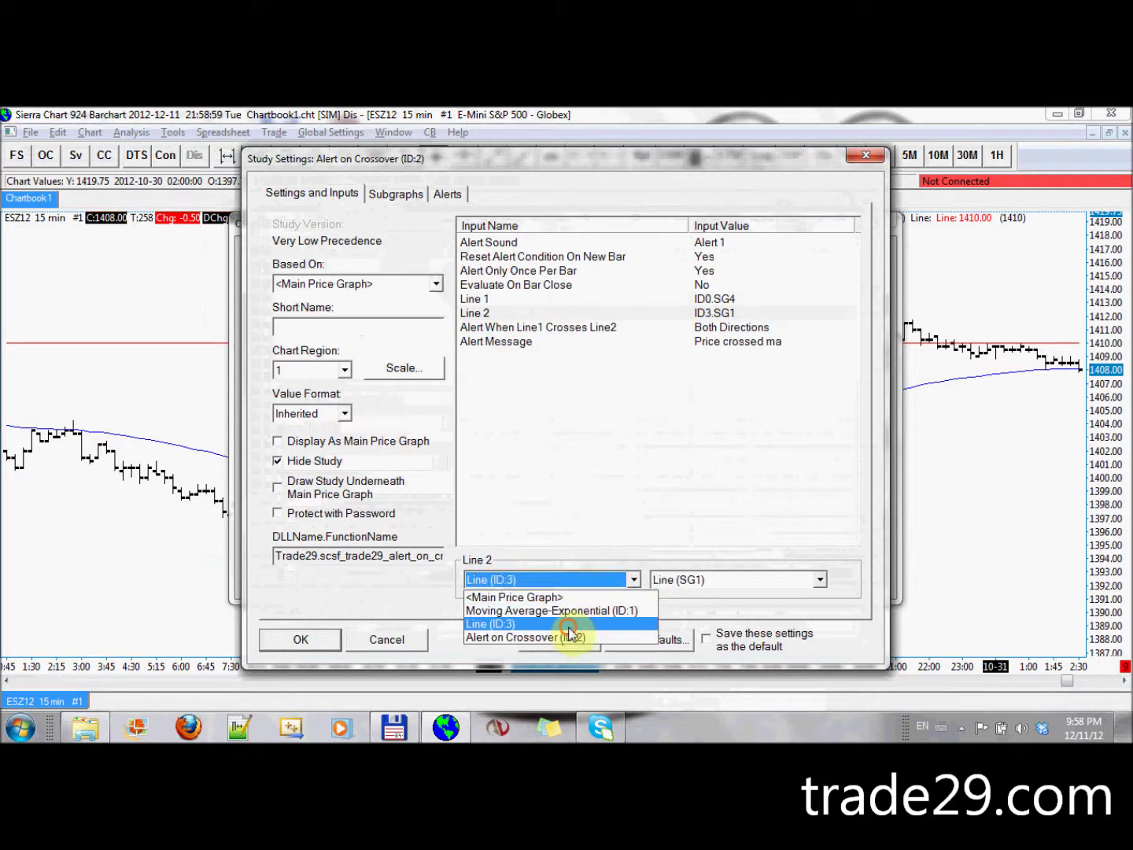
left_click(689, 580)
left_click(681, 595)
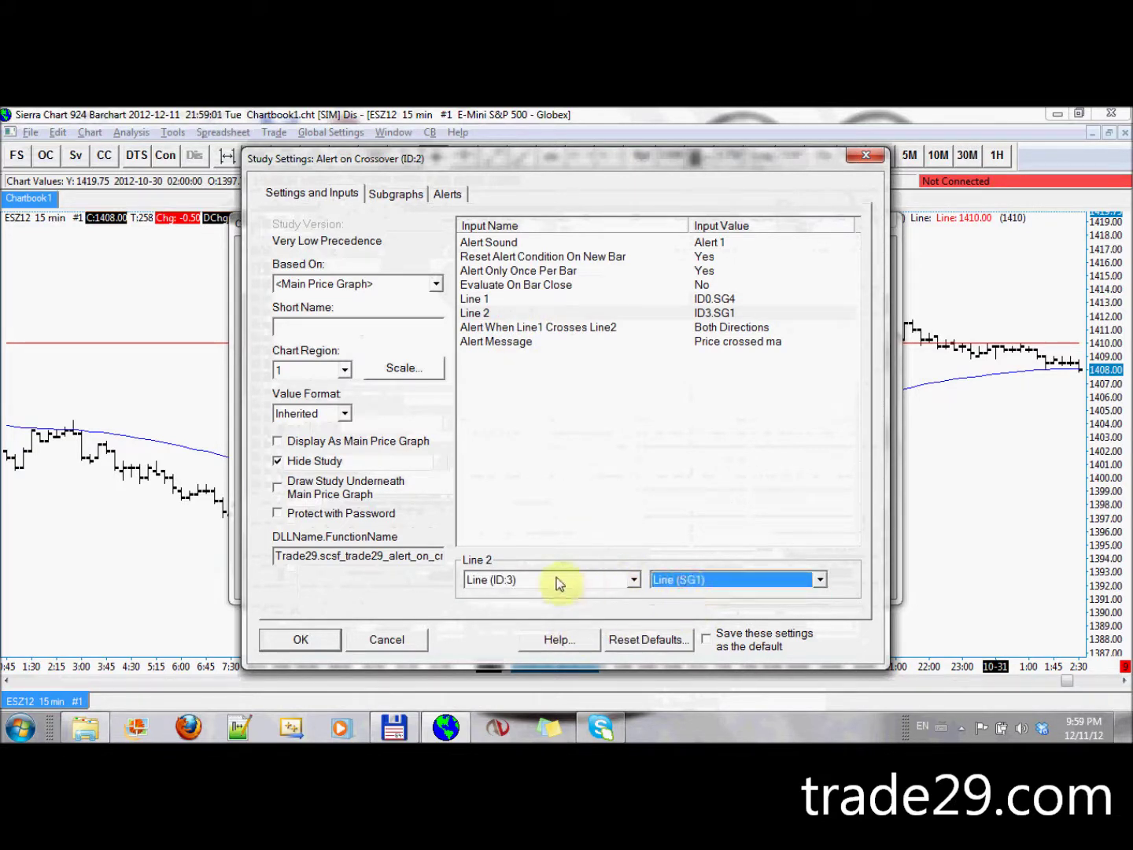
left_click(321, 641)
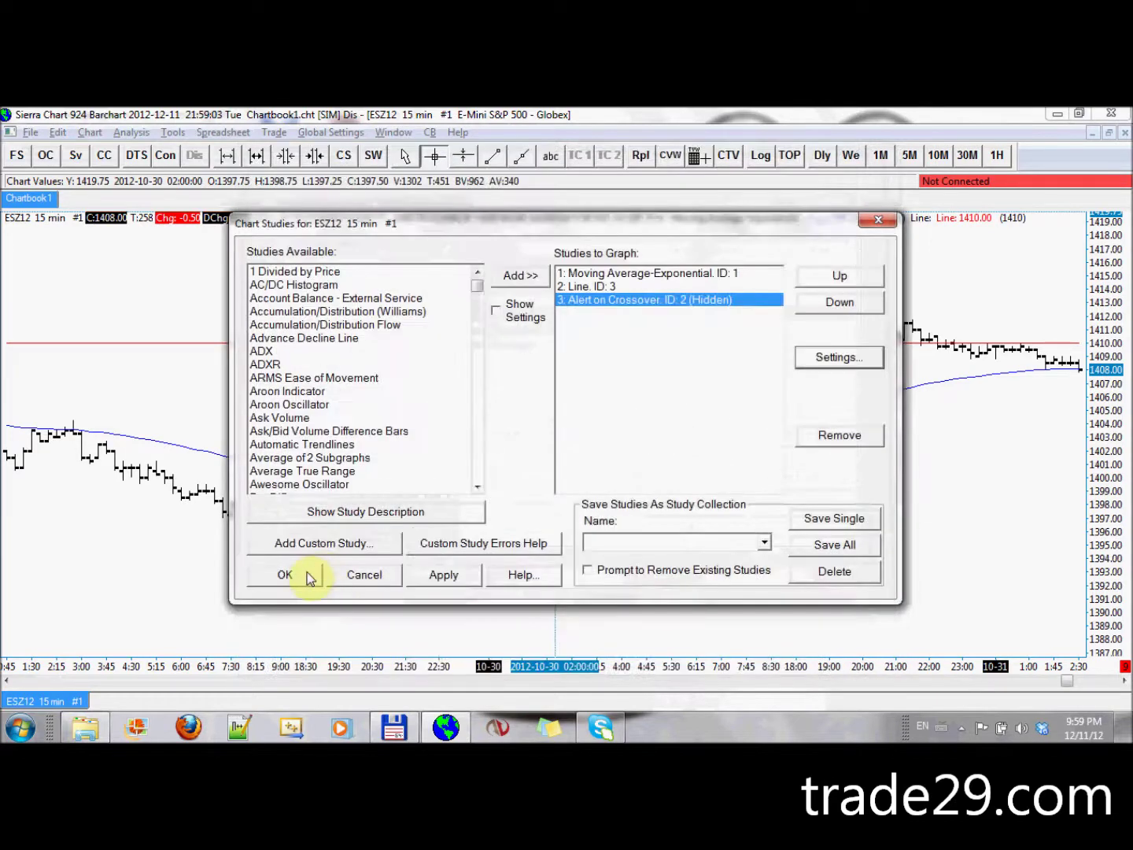
left_click(306, 574)
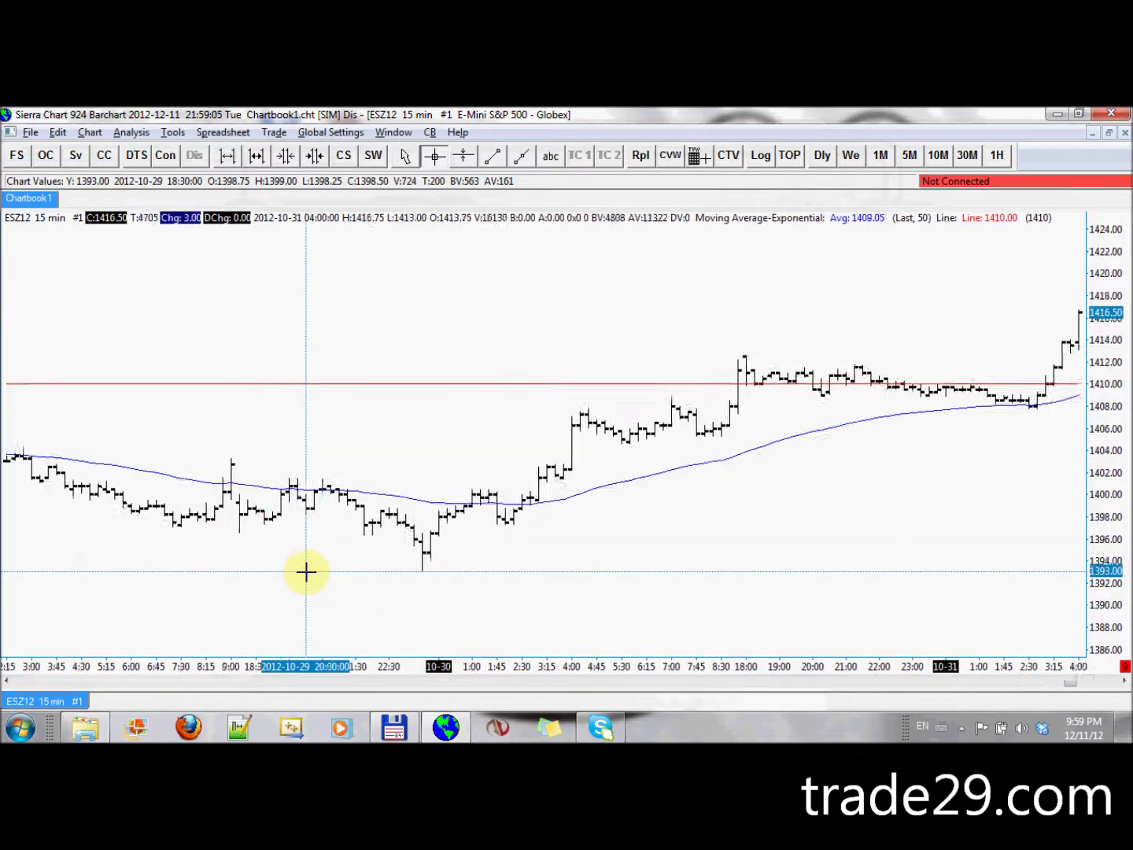
Scroll the chart back to early 10-31 bars and bring up the Replay controls with Ctrl+R
scroll(308, 569, "up", 2)
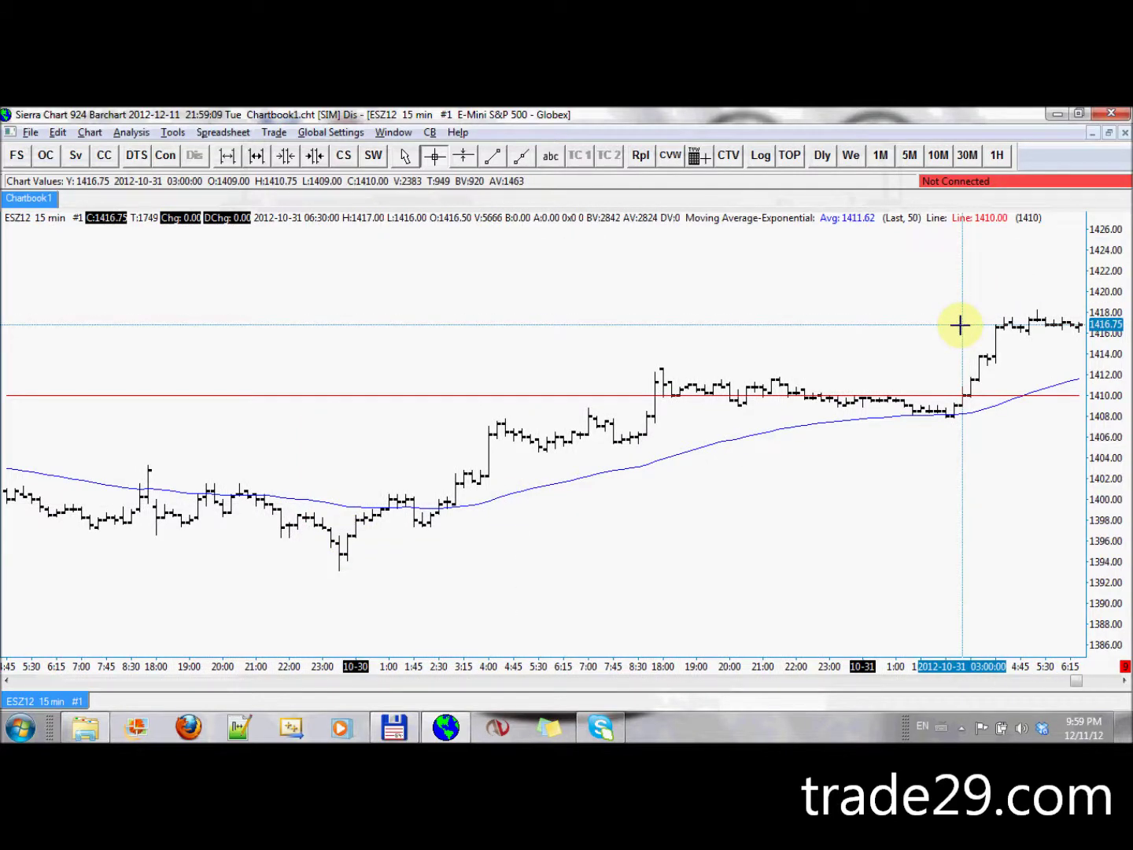
scroll(960, 325, "up", 8)
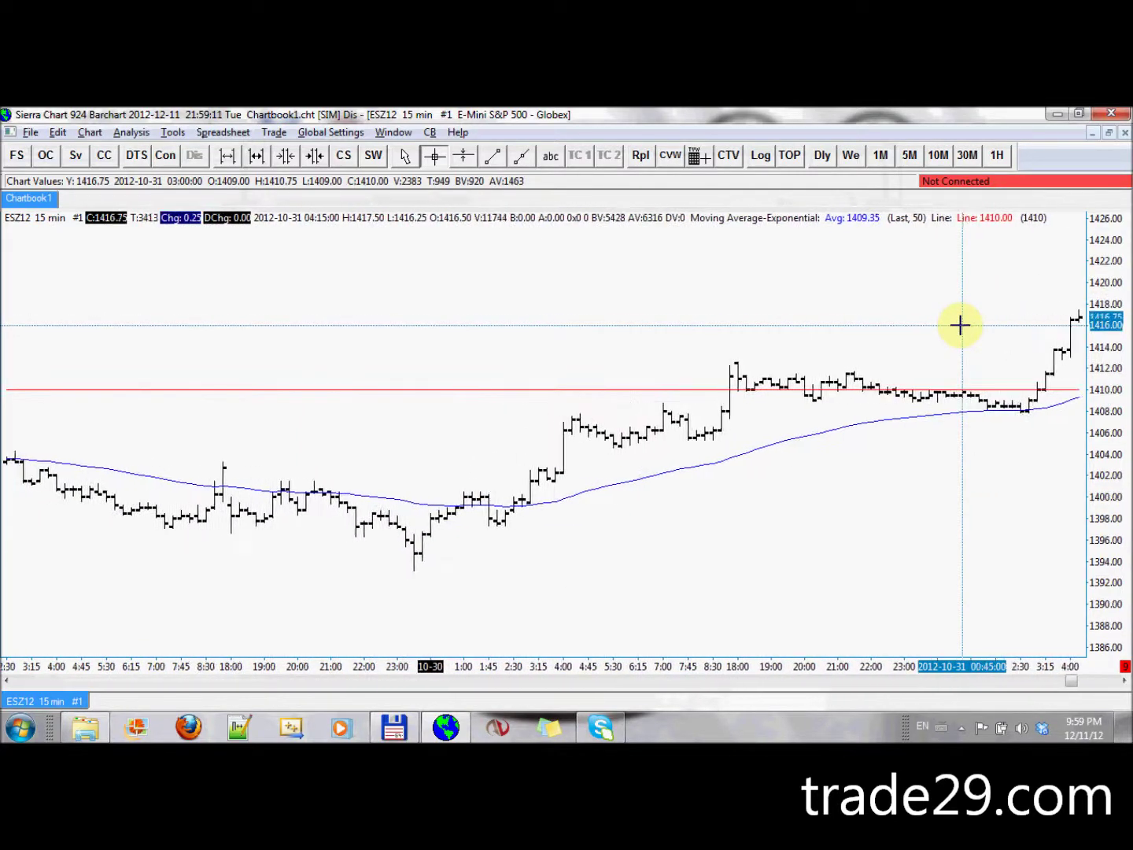
scroll(960, 325, "up", 5)
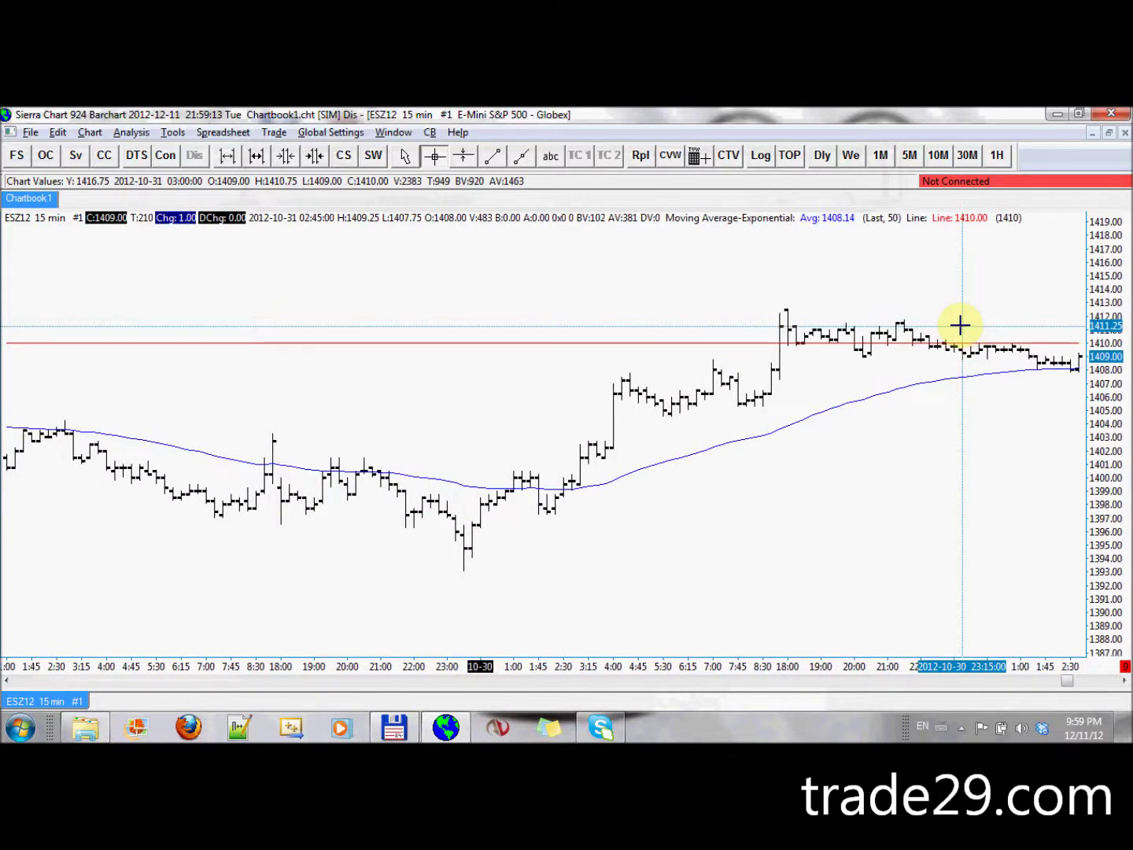
scroll(960, 325, "down", 1)
scroll(959, 325, "up", 1)
key("ctrl+r")
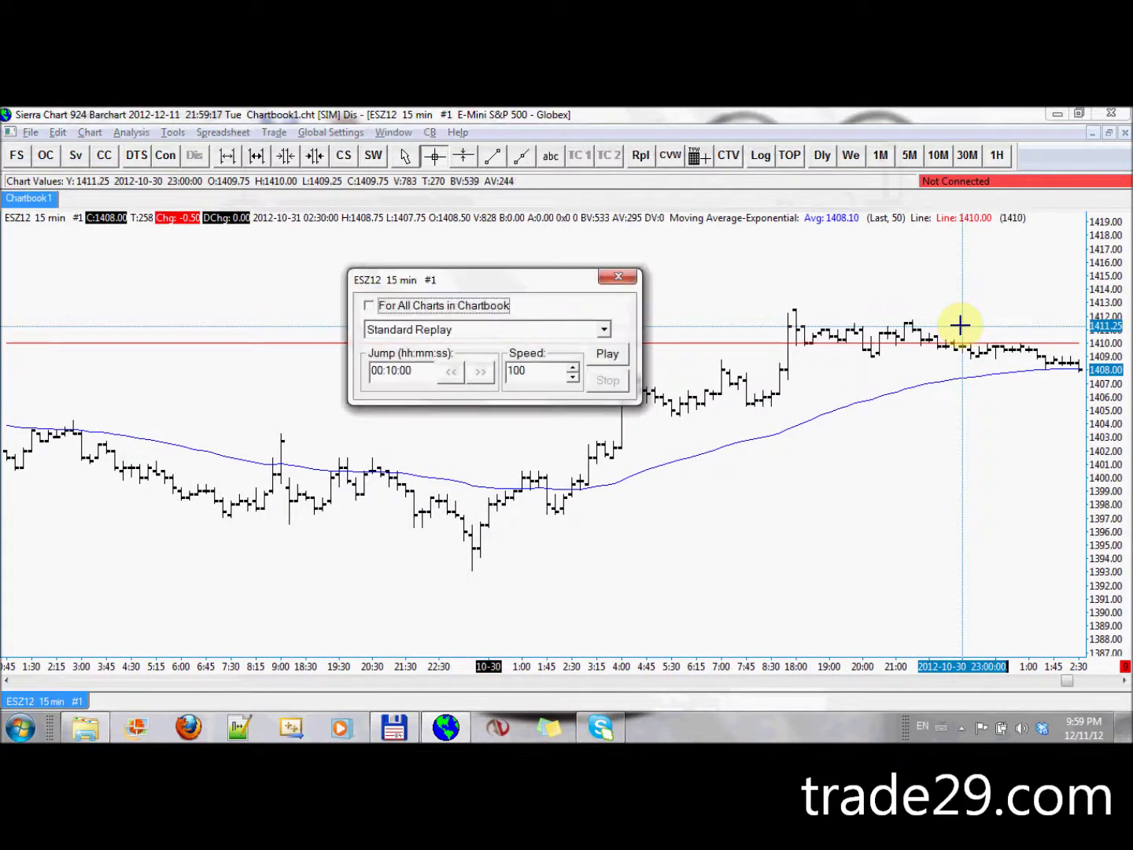
Run the replay at speed 100 after clearing old trade replay data, then pause it
left_click(610, 355)
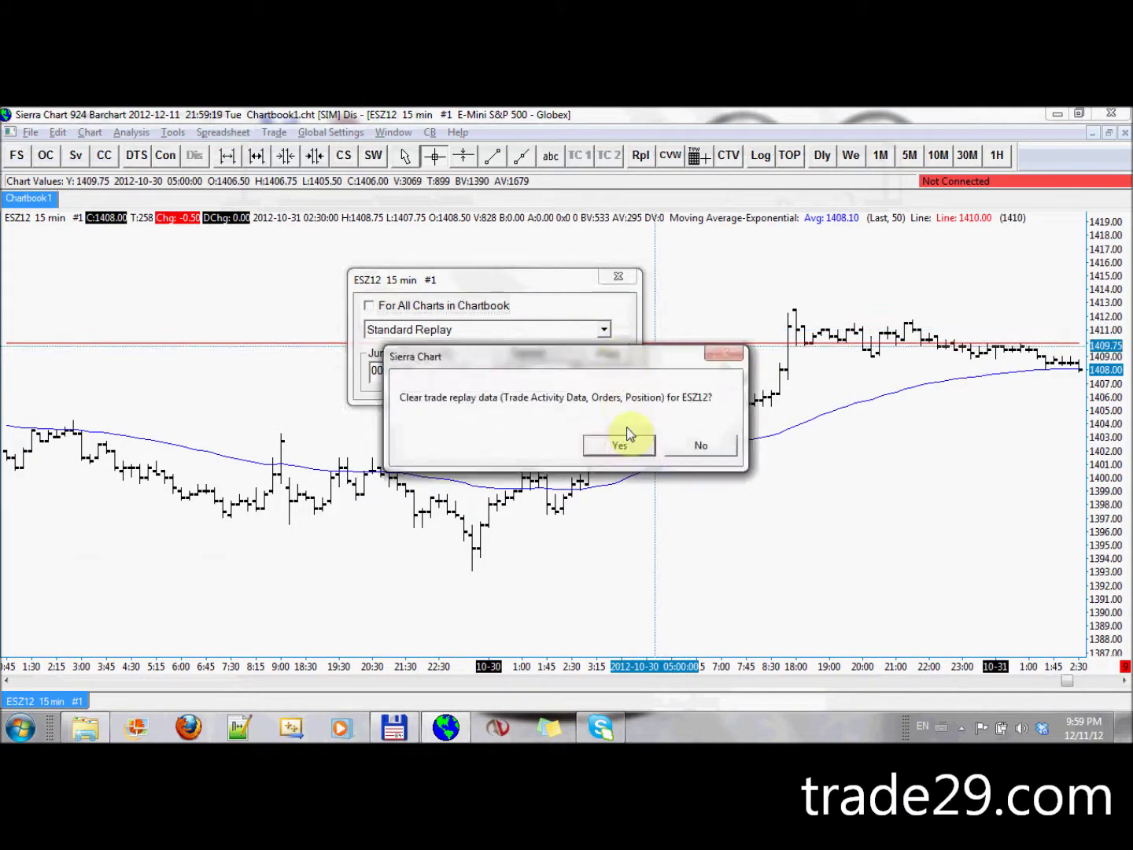
left_click(620, 446)
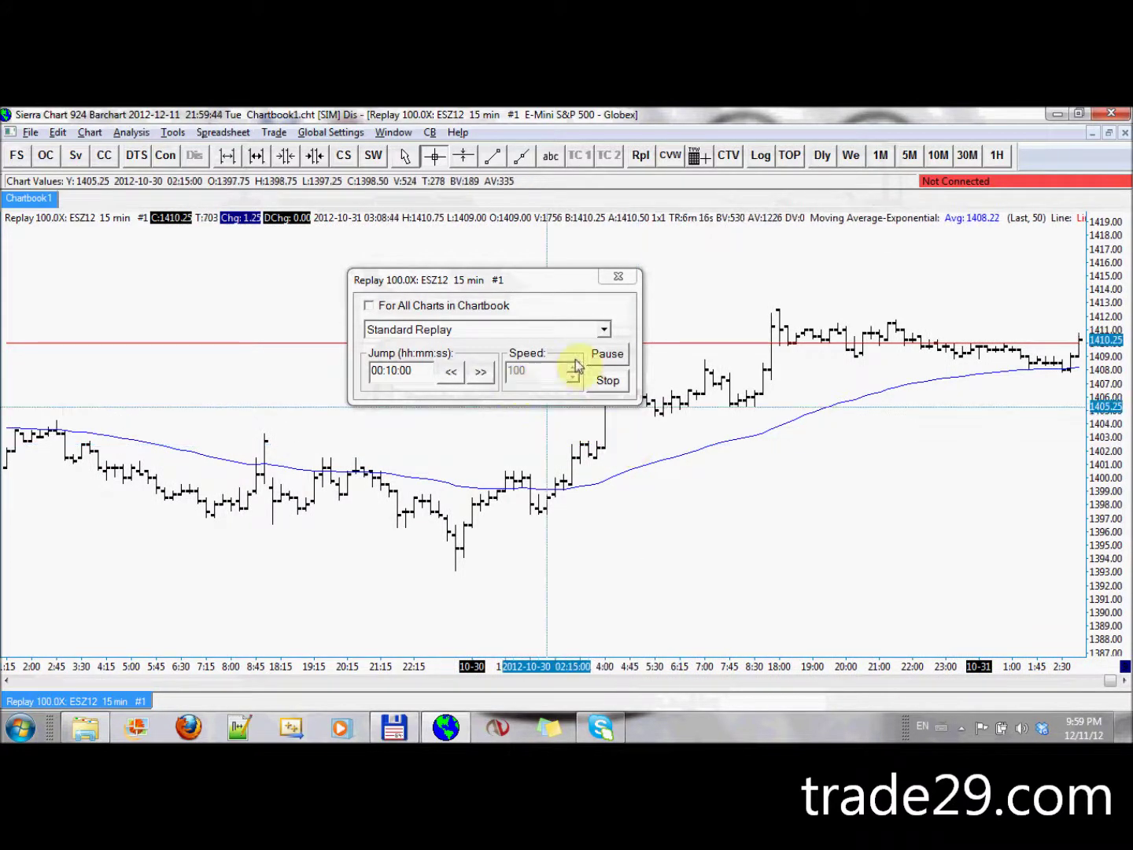
left_click(609, 354)
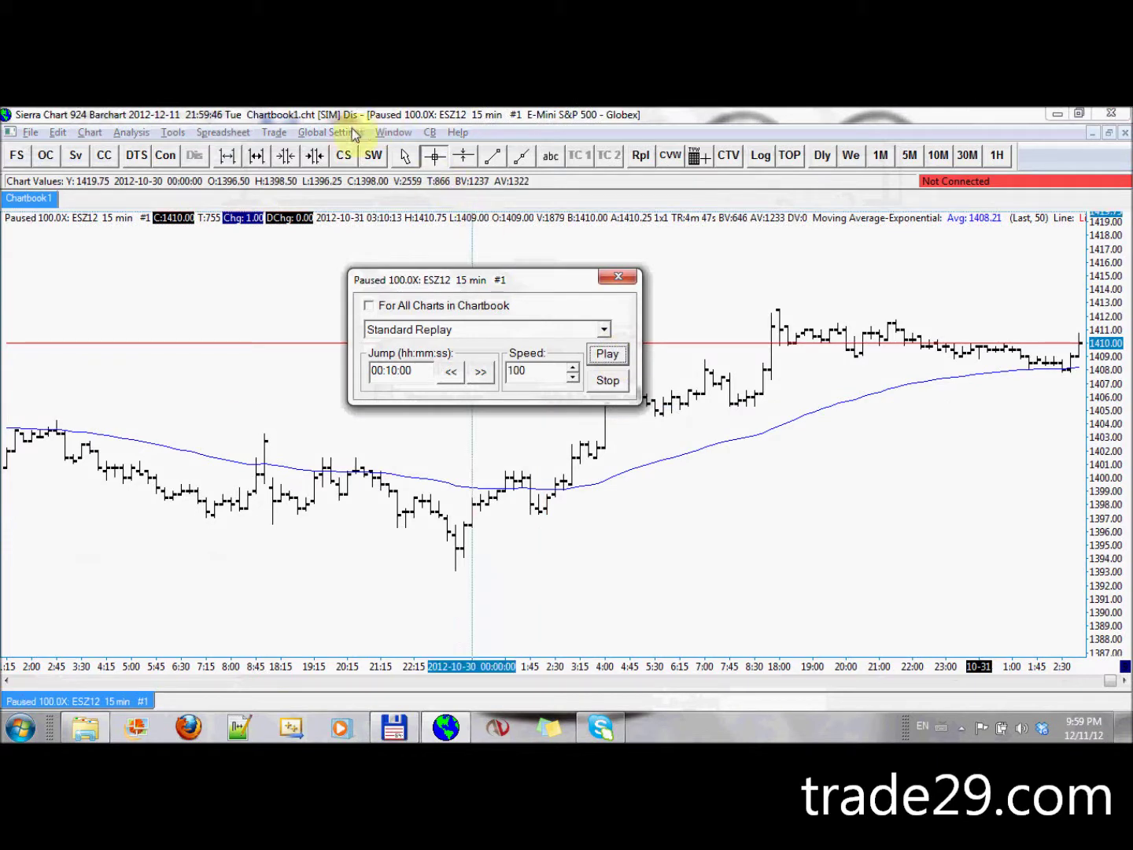
left_click(394, 134)
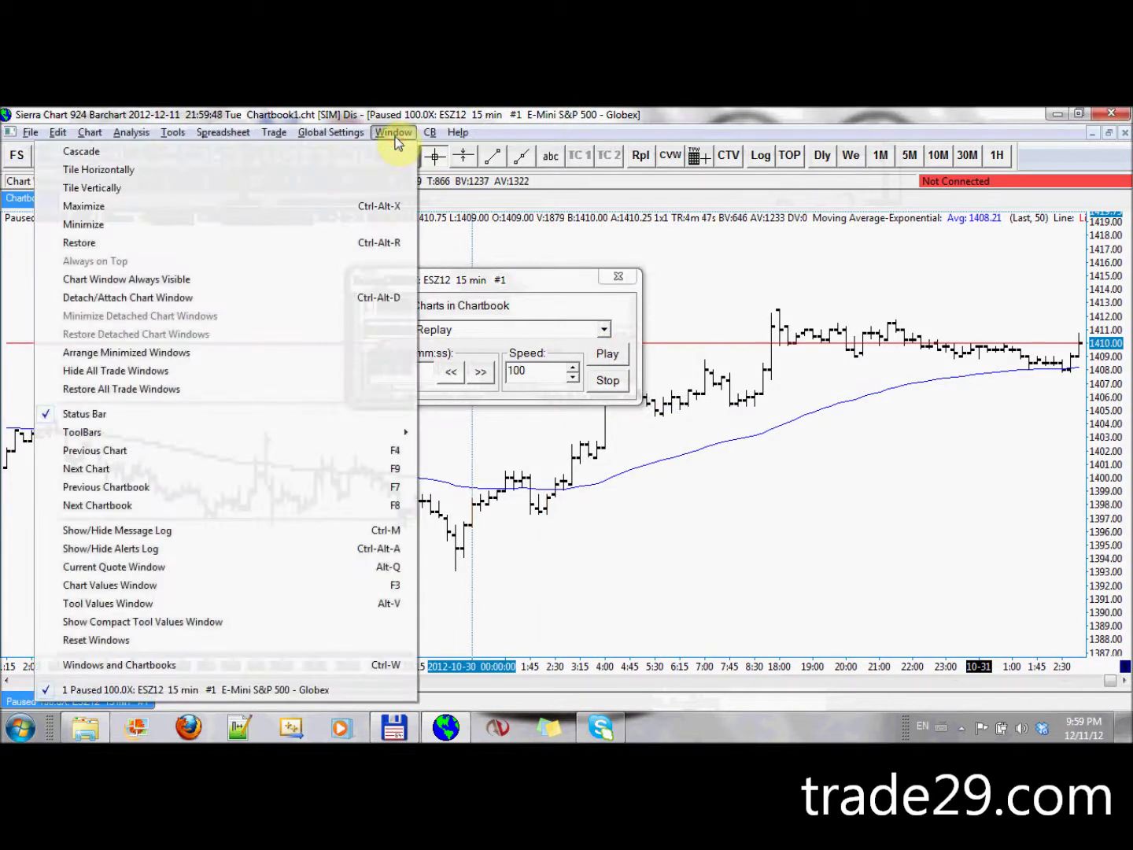
left_click(182, 548)
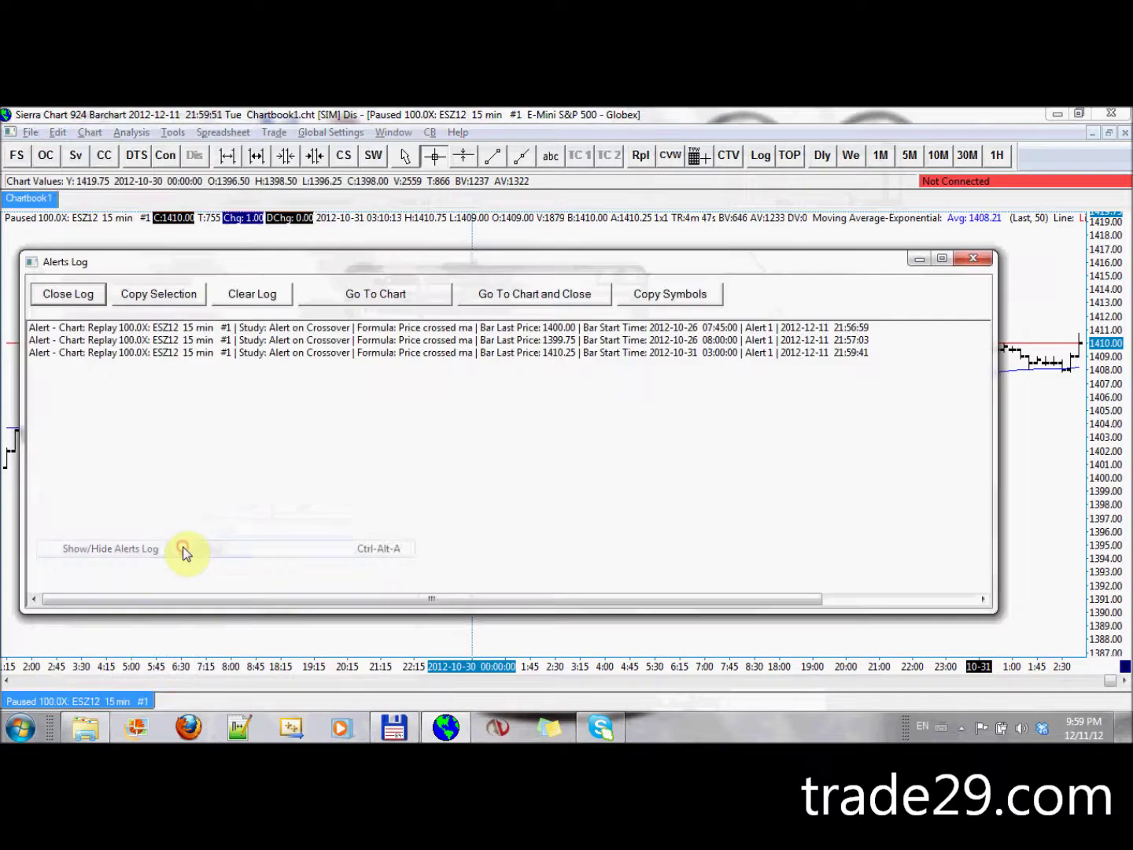
left_click(456, 354)
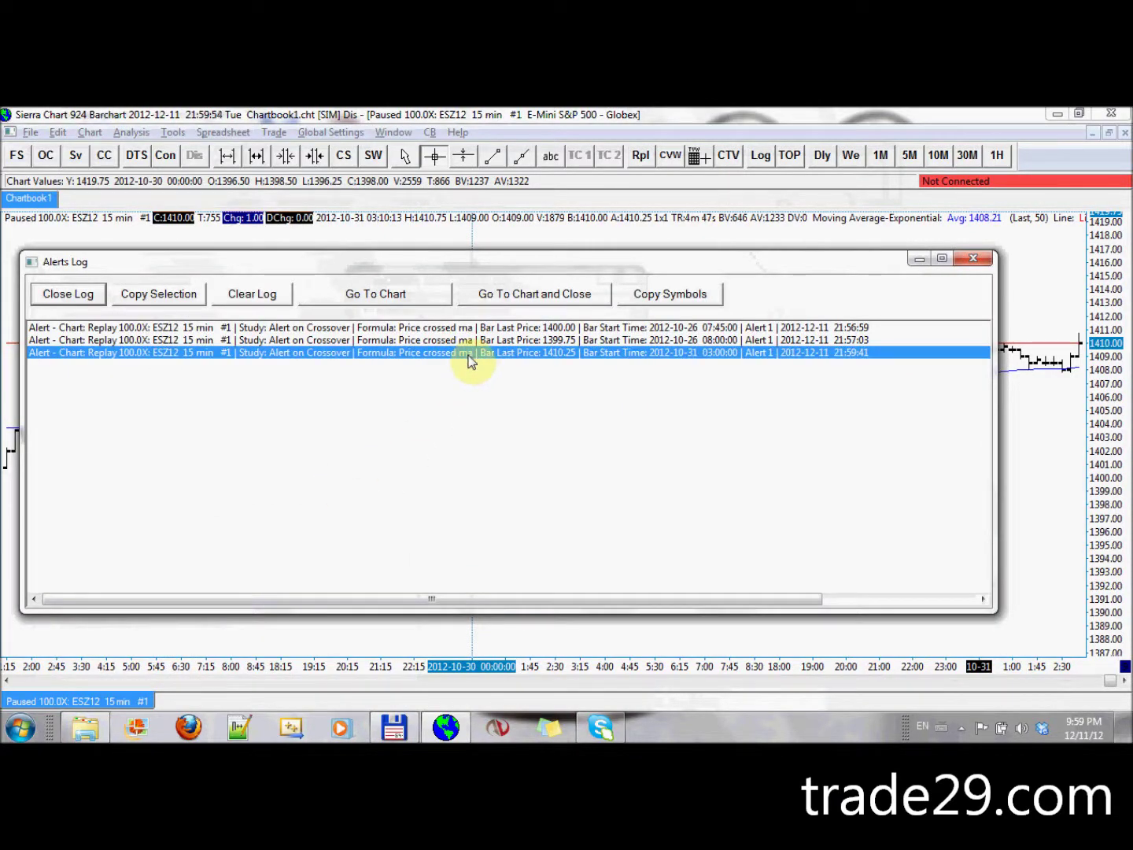
left_click(974, 260)
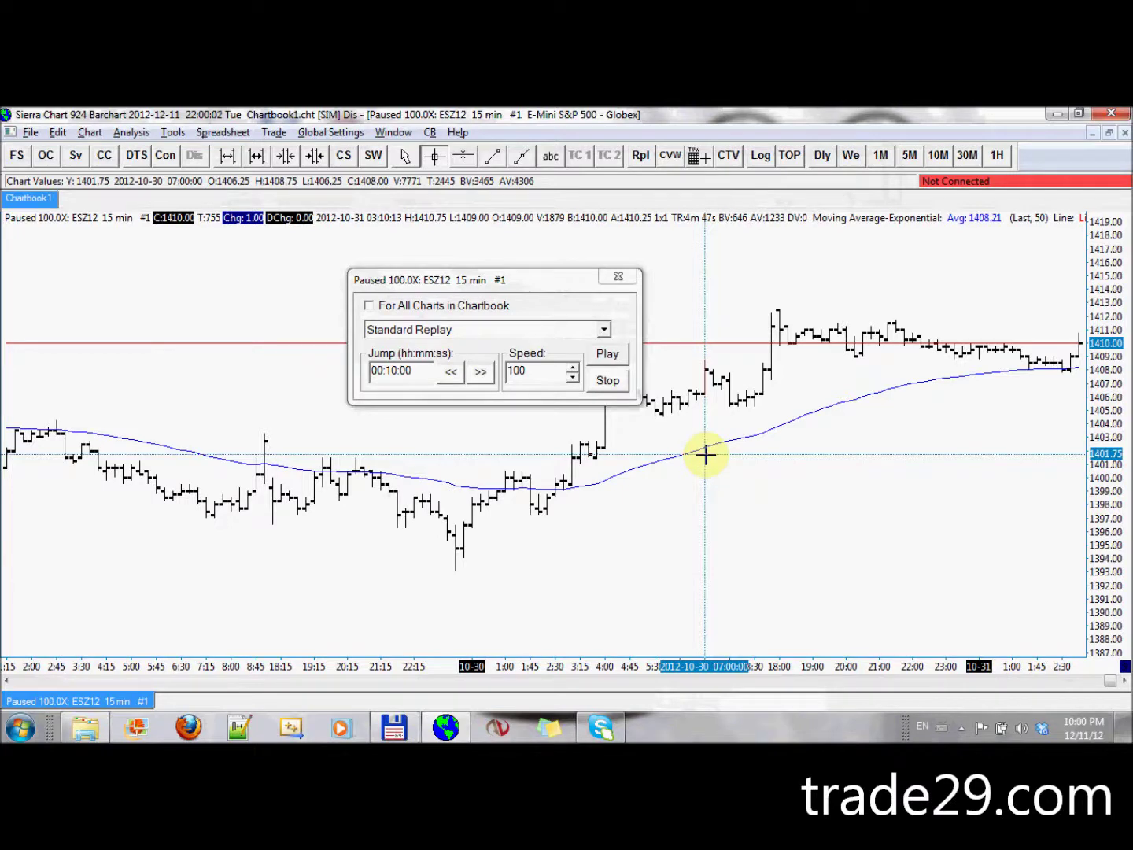
Adjust bar spacing so the chart spans price history from 10-24 through 10-31
key("Down")
key("Down")
key("Down")
key("Down")
key("Down")
key("Down")
key("Down")
key("Down")
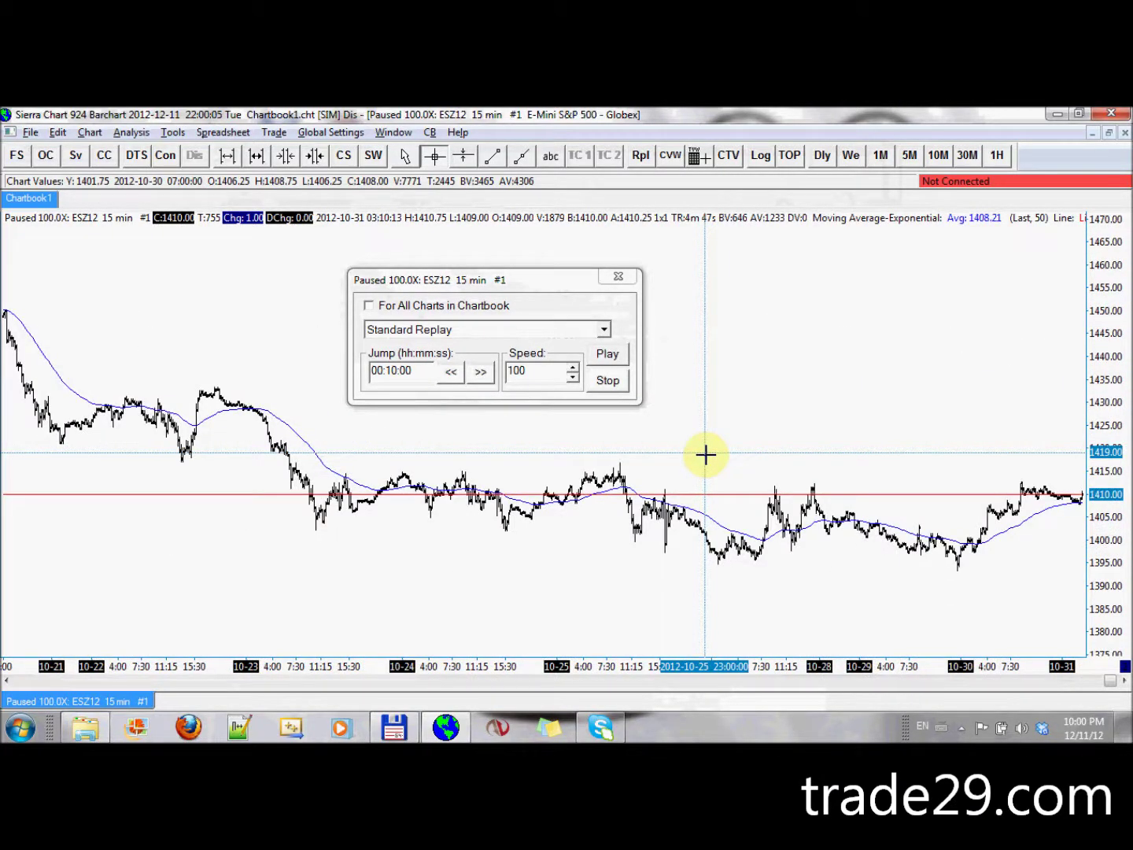
key("Up")
key("Up")
key("Up")
key("Up")
key("Up")
key("Up")
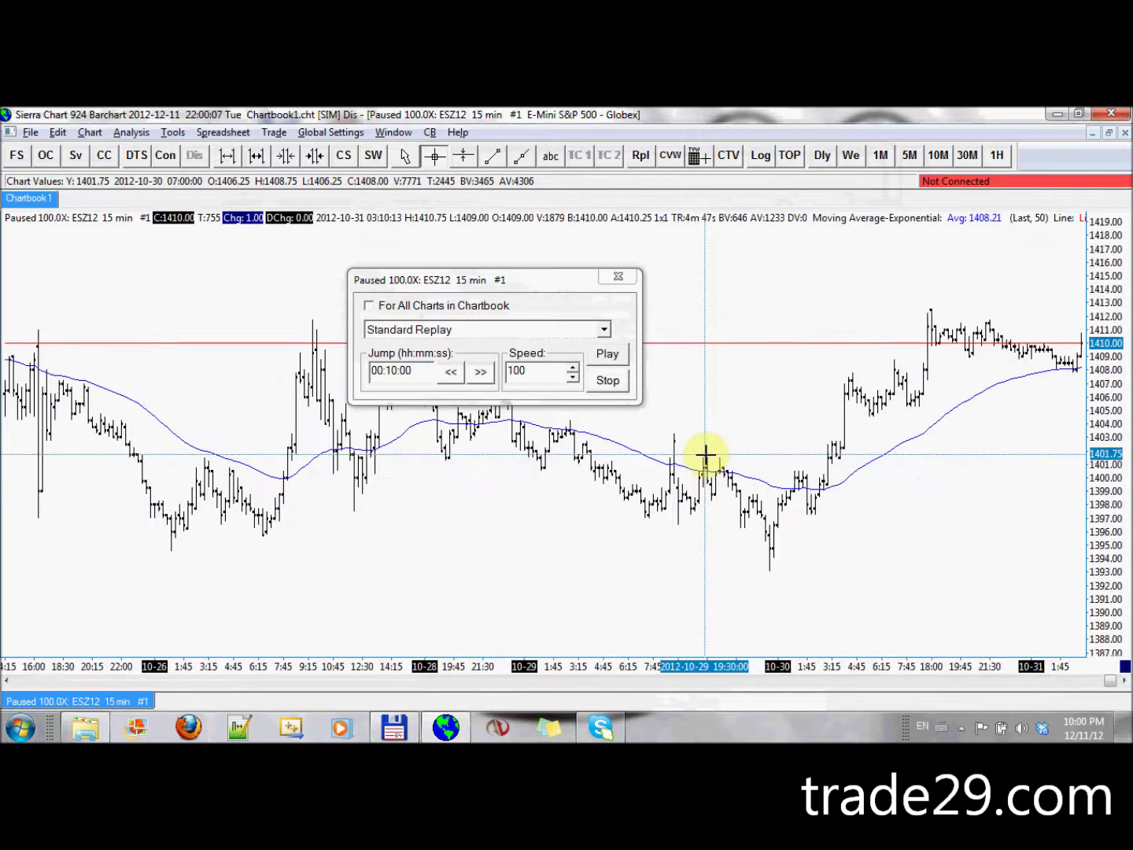
key("Down")
key("Down")
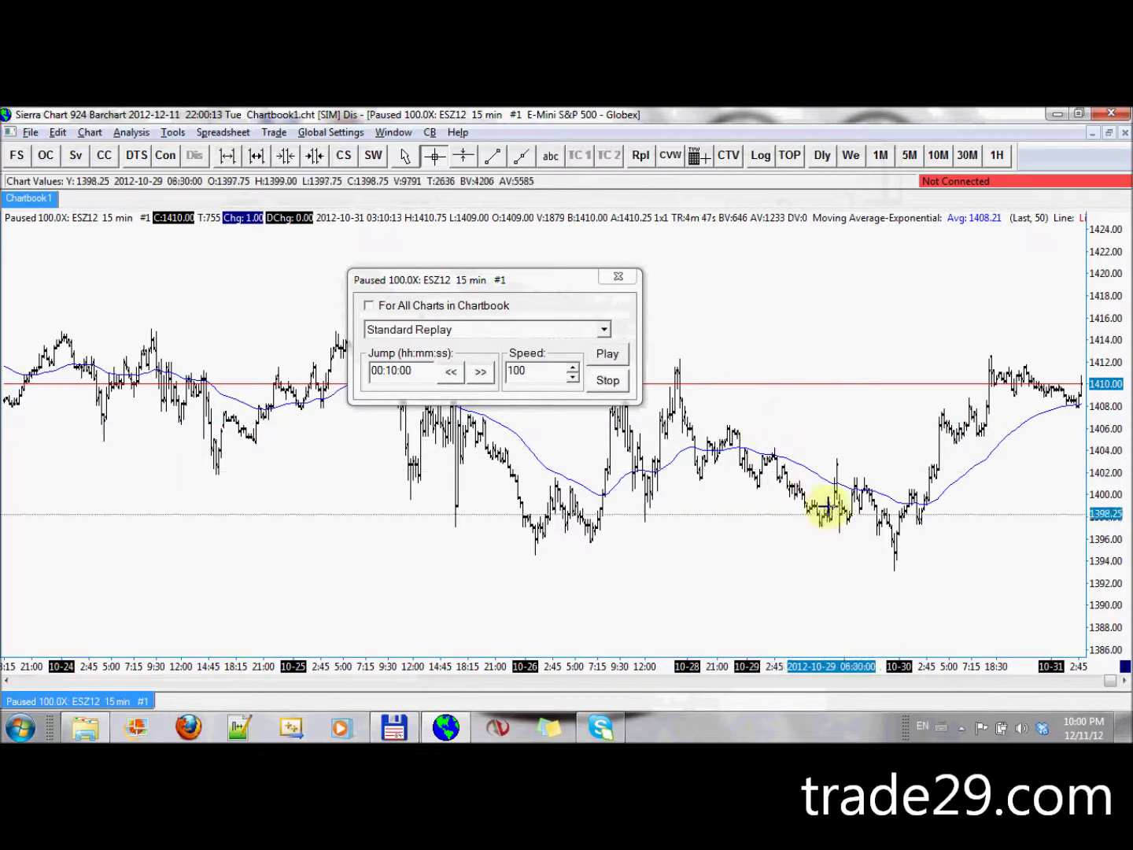
left_click(961, 728)
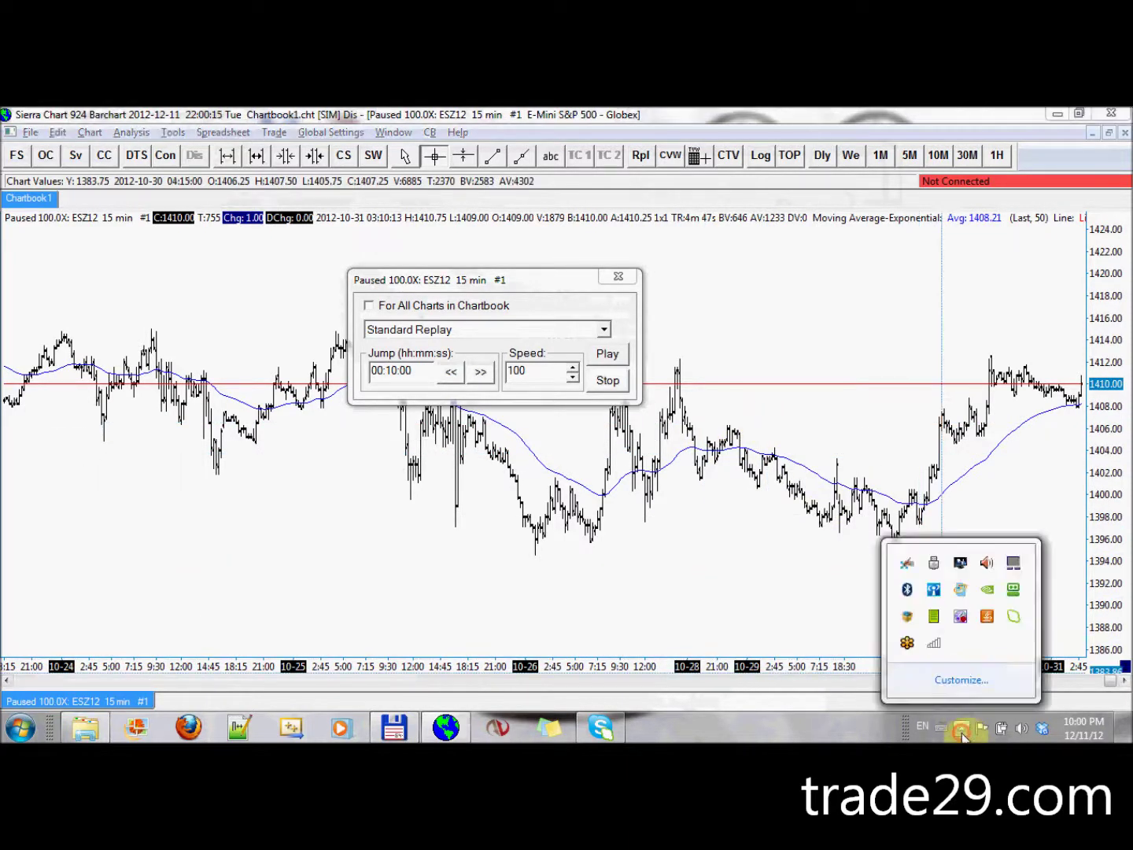